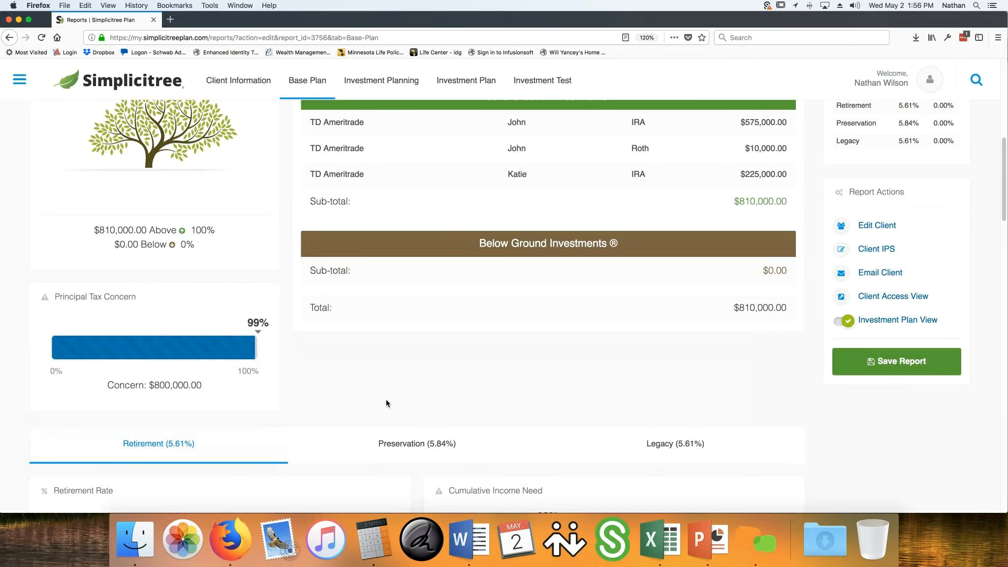
{"action": "scroll", "coordinate": [386, 403], "scroll_direction": "down", "scroll_amount": 3}
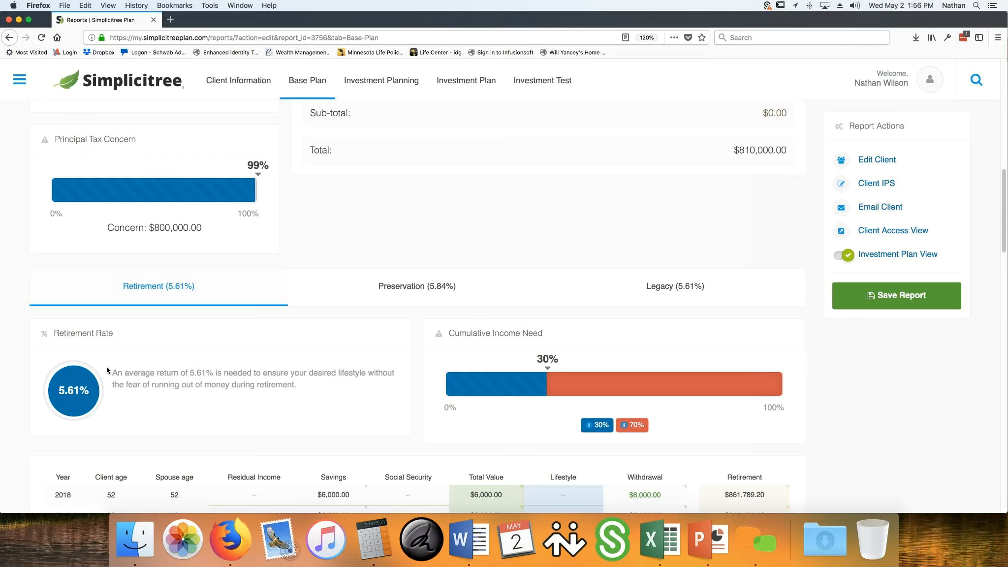
Examine the required retirement rate and the cumulative income need breakdown on the Base Plan's Retirement view
{"action": "left_click_drag", "start_coordinate": [112, 372], "coordinate": [349, 389]}
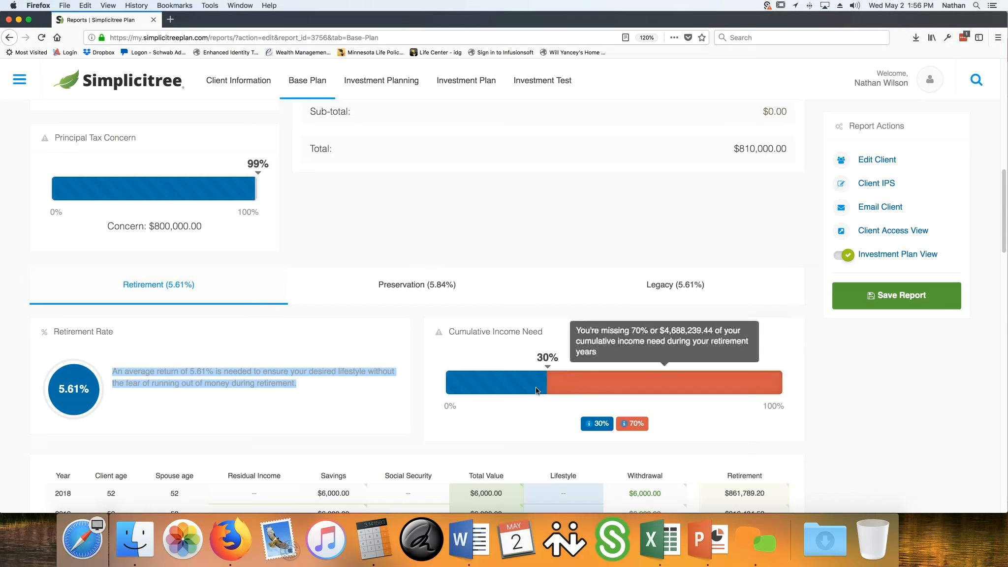
{"action": "mouse_move", "coordinate": [494, 386]}
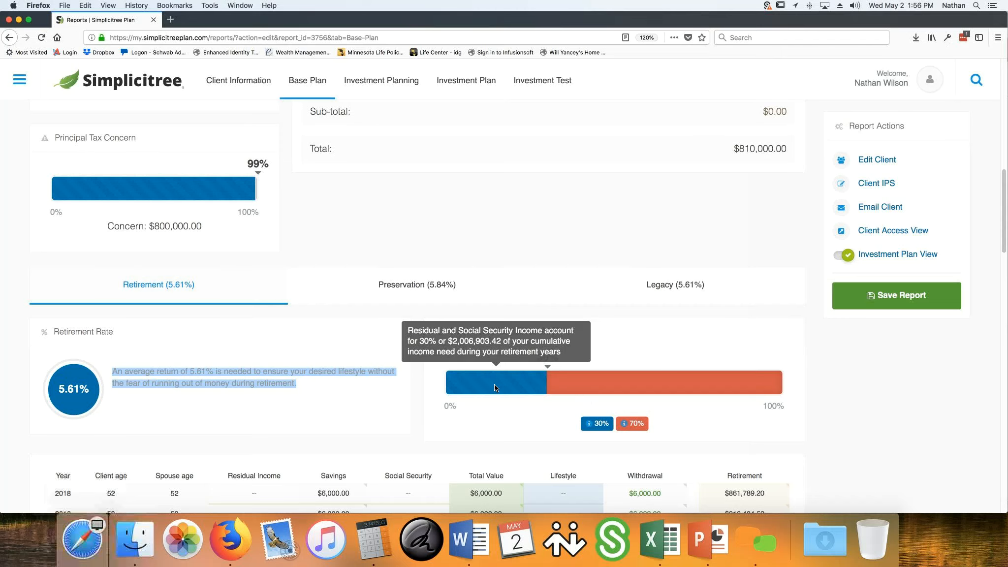
{"action": "mouse_move", "coordinate": [592, 387]}
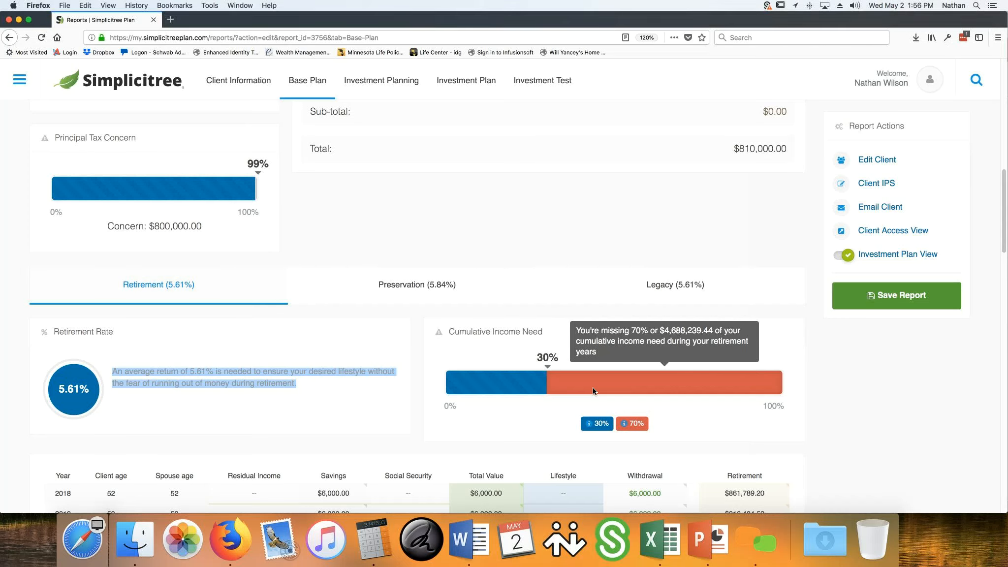
Review the yearly retirement table's savings and balances, and inspect the 2033 Social Security breakdown
{"action": "scroll", "coordinate": [592, 387], "scroll_direction": "down", "scroll_amount": 5}
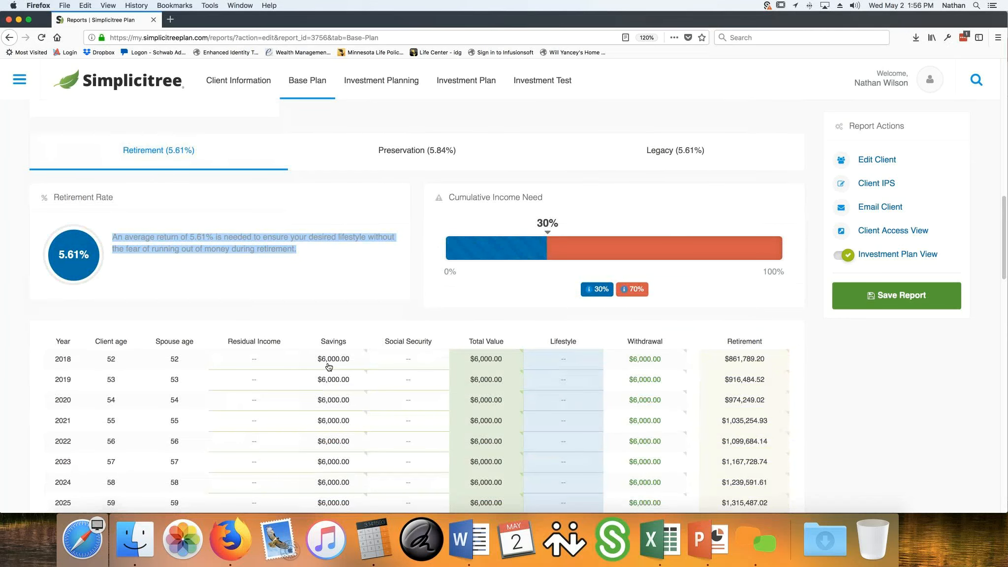
{"action": "scroll", "coordinate": [328, 366], "scroll_direction": "down", "scroll_amount": 1}
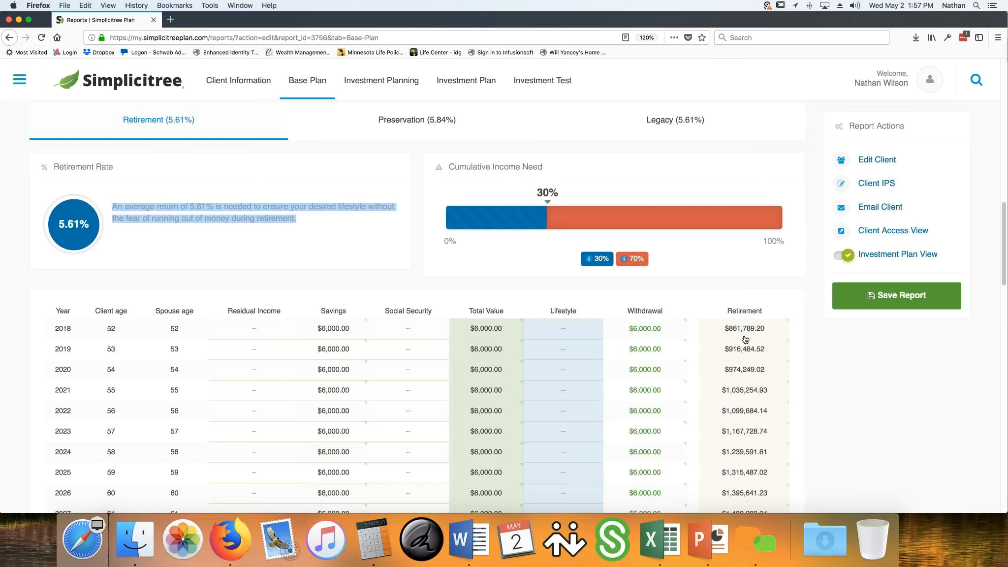
{"action": "scroll", "coordinate": [745, 339], "scroll_direction": "down", "scroll_amount": 5}
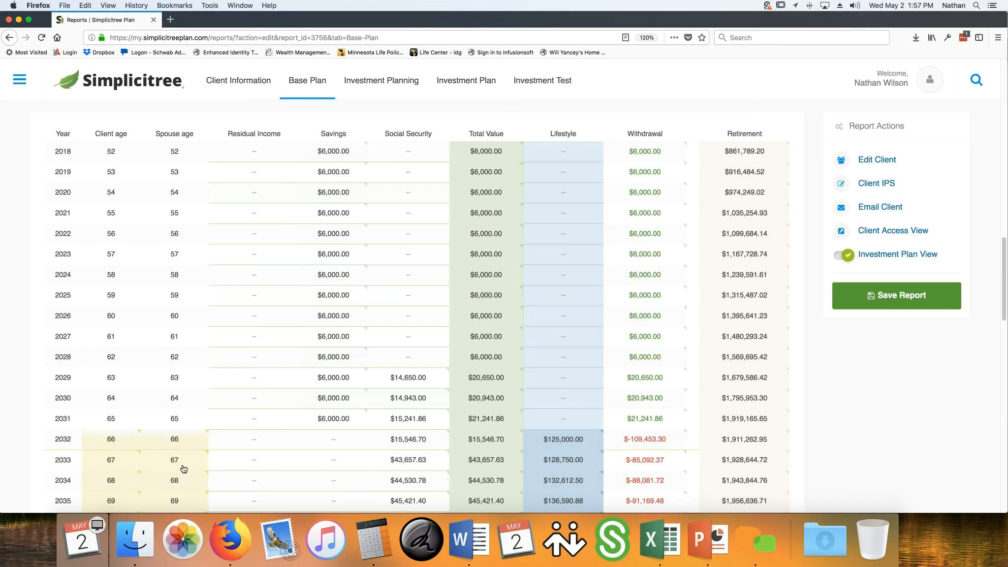
{"action": "left_click", "coordinate": [414, 465]}
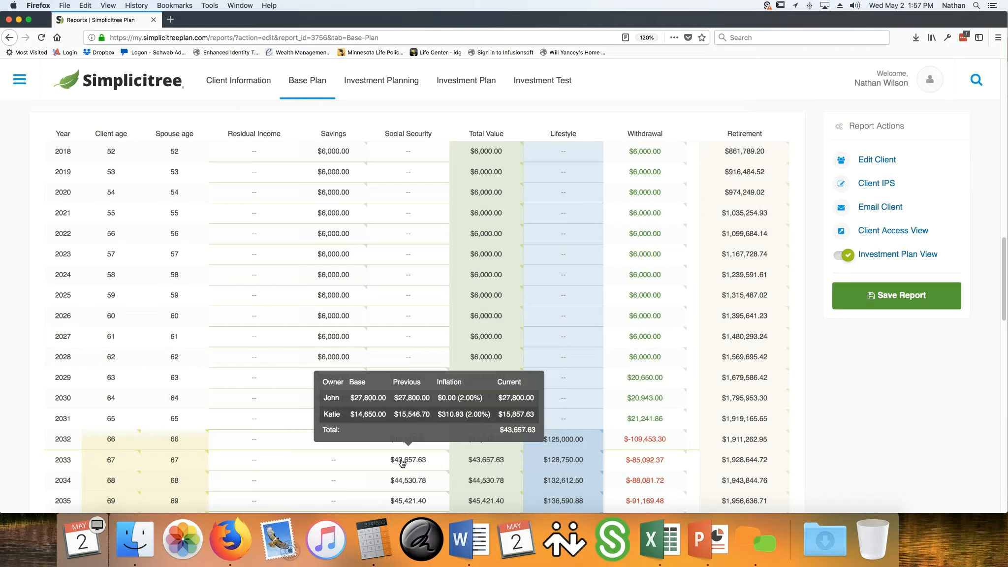
{"action": "left_click", "coordinate": [402, 458]}
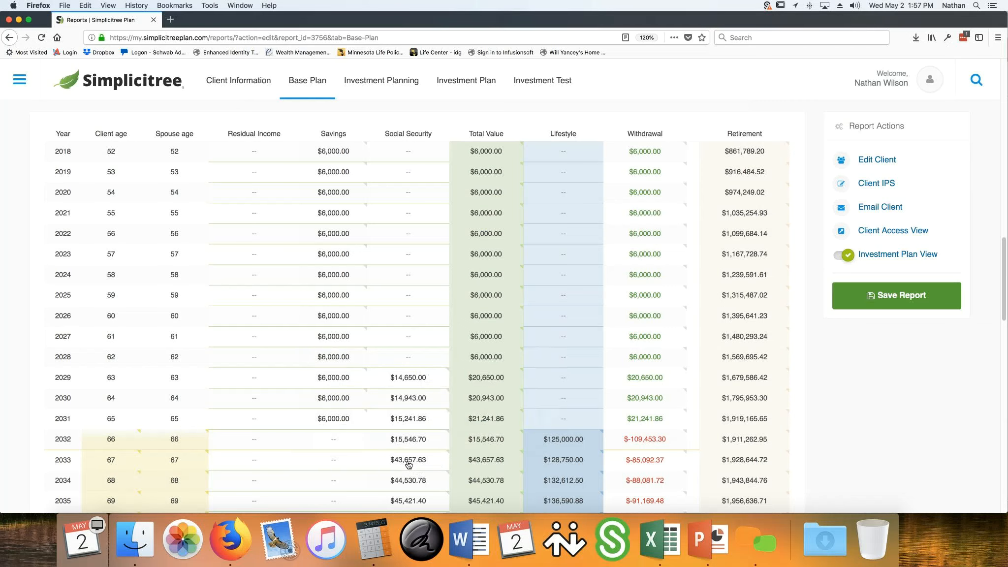
{"action": "left_click", "coordinate": [412, 462]}
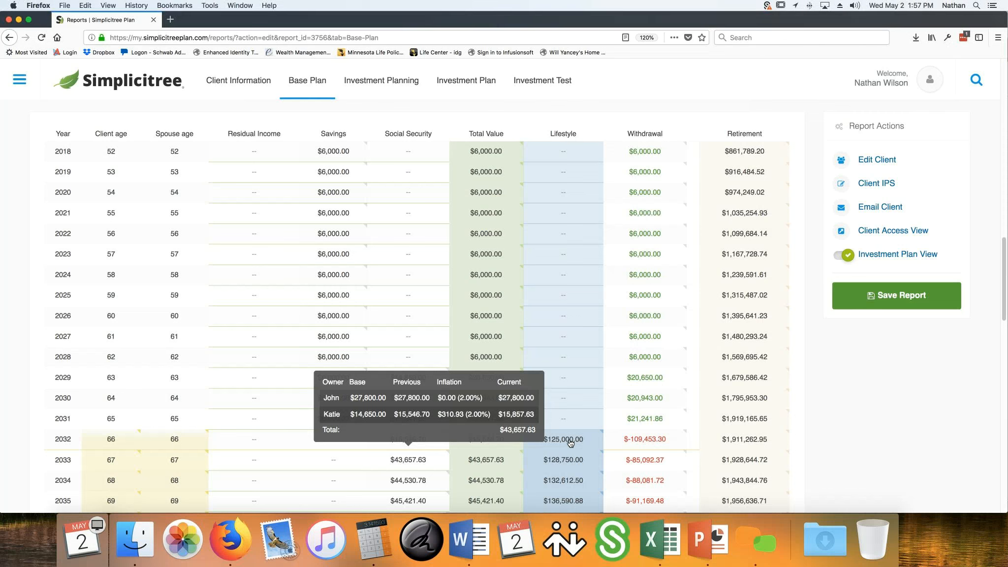
Inspect the lifestyle expense breakdowns for 2032 to 2034 and the withdrawal calculation for 2032
{"action": "mouse_move", "coordinate": [571, 442]}
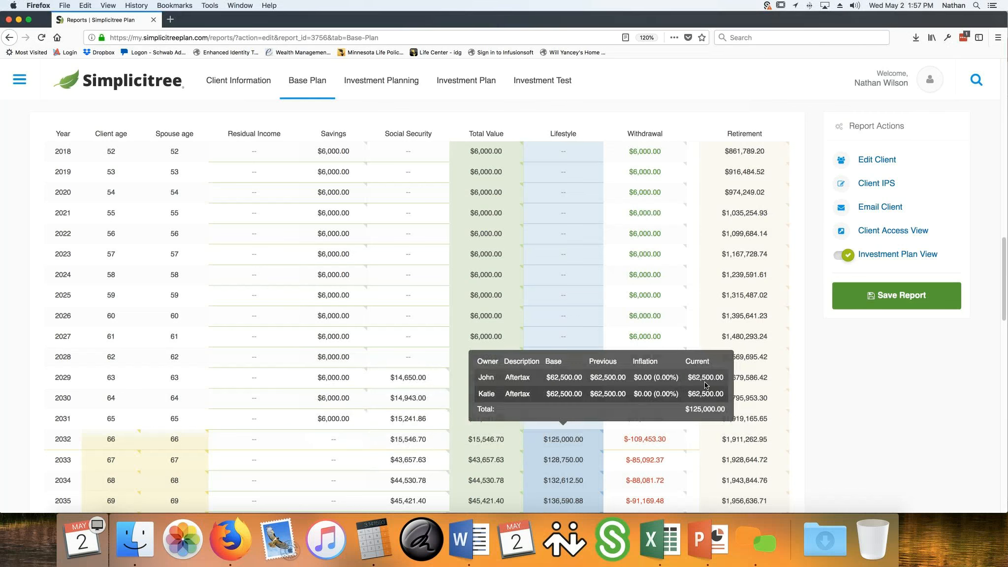
{"action": "left_click", "coordinate": [563, 463]}
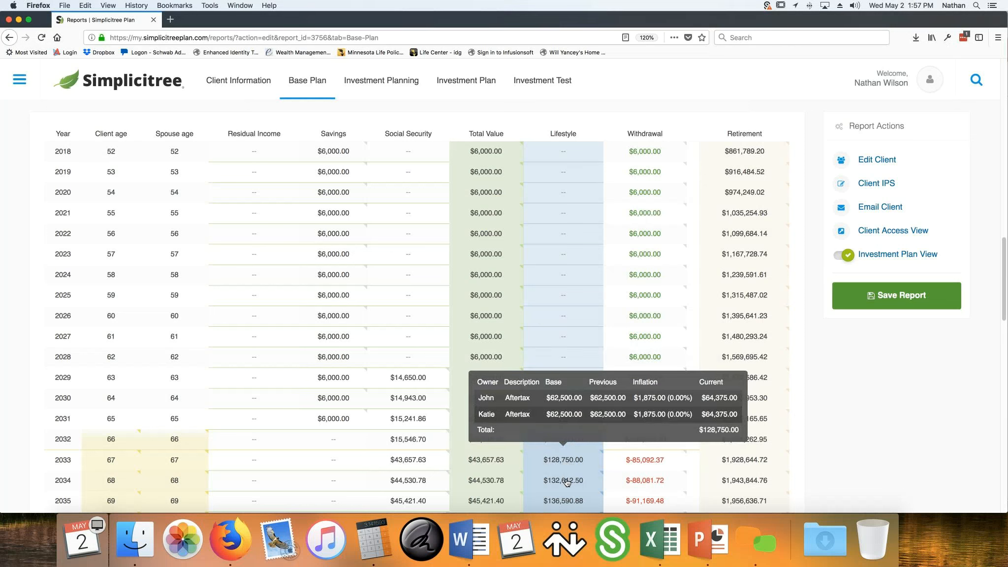
{"action": "left_click", "coordinate": [566, 482]}
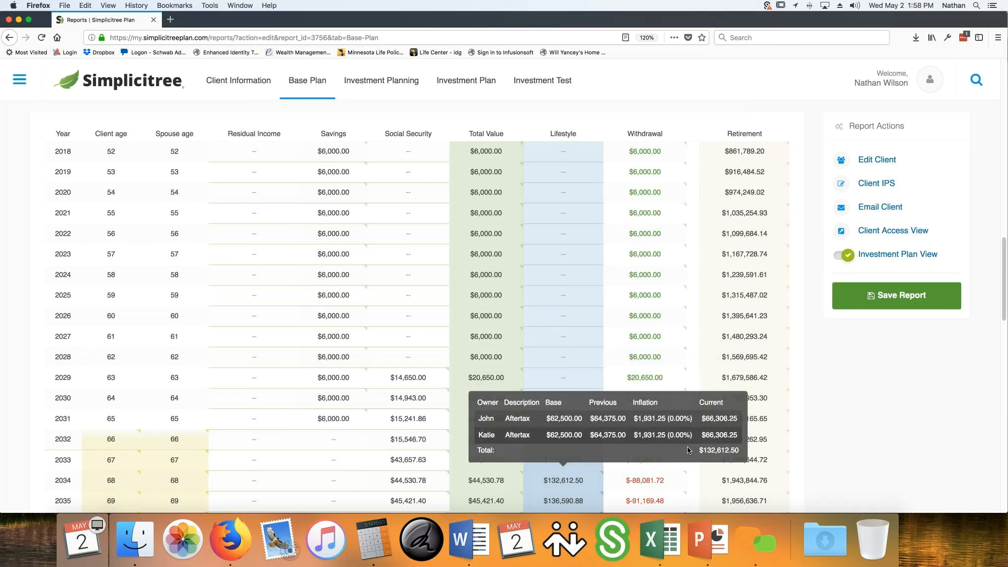
{"action": "left_click", "coordinate": [873, 459]}
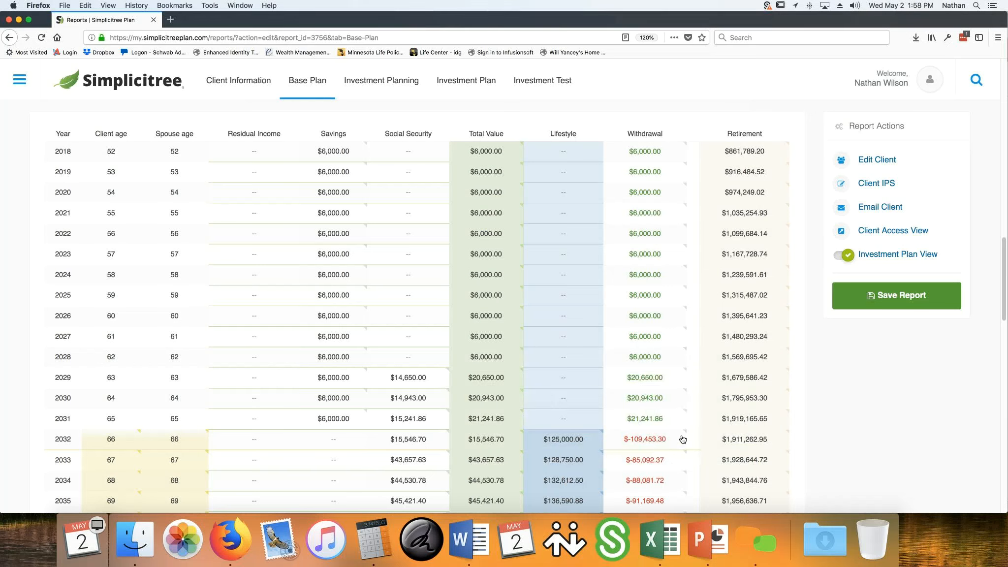
{"action": "left_click", "coordinate": [656, 442]}
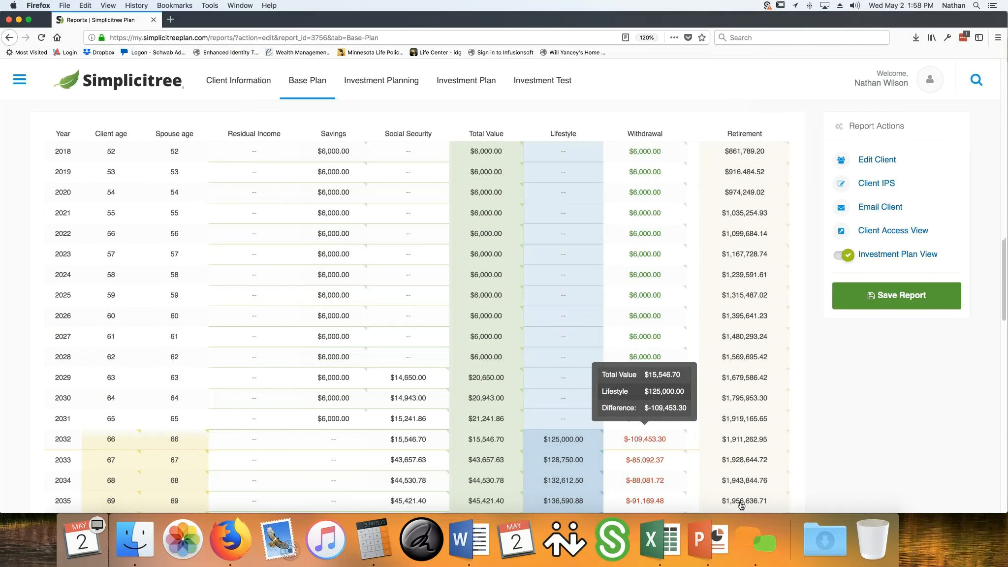
Review the retirement balances through age 100, including the totals, target amount and required rate
{"action": "scroll", "coordinate": [740, 505], "scroll_direction": "down", "scroll_amount": 10}
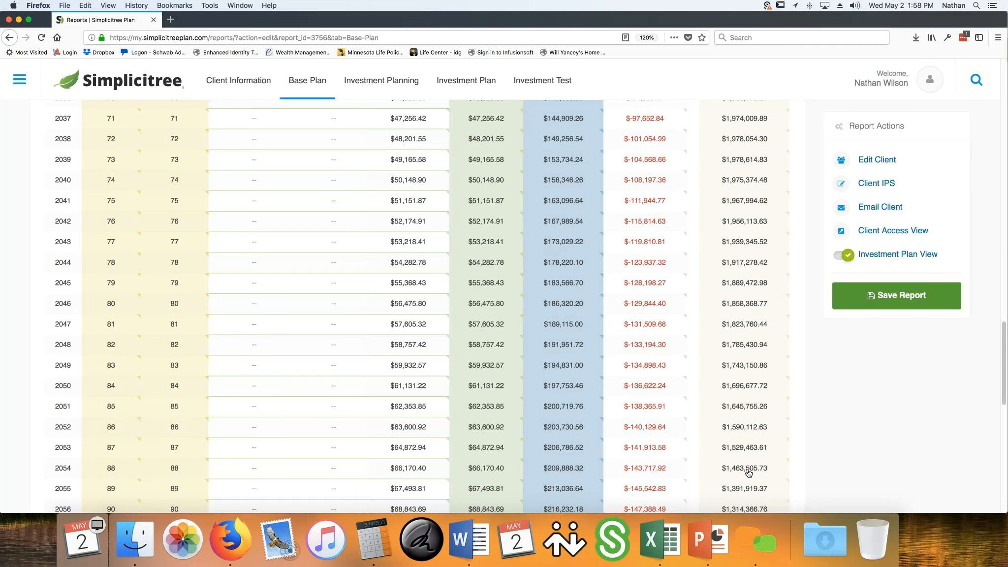
{"action": "scroll", "coordinate": [747, 473], "scroll_direction": "down", "scroll_amount": 10}
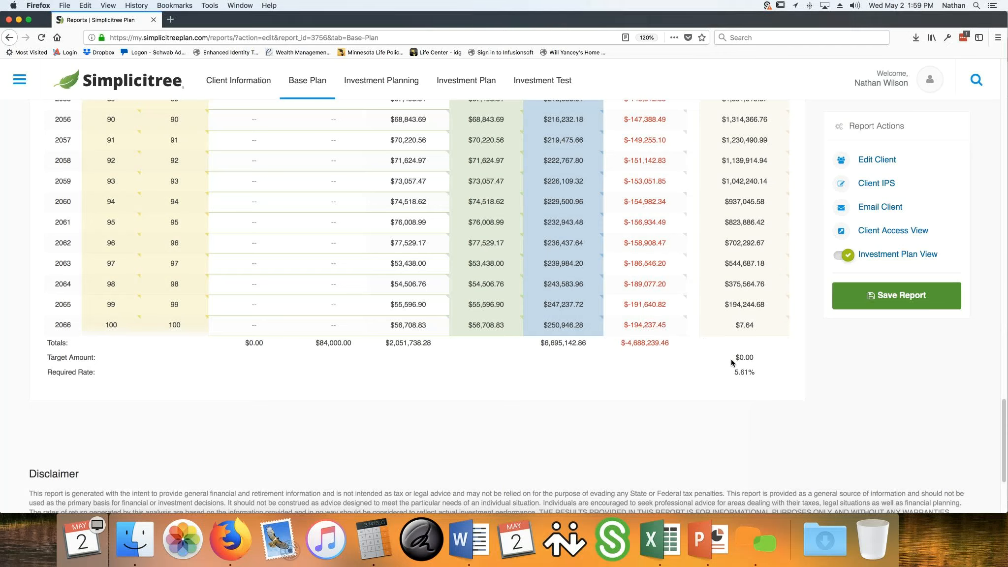
{"action": "scroll", "coordinate": [693, 342], "scroll_direction": "up", "scroll_amount": 20}
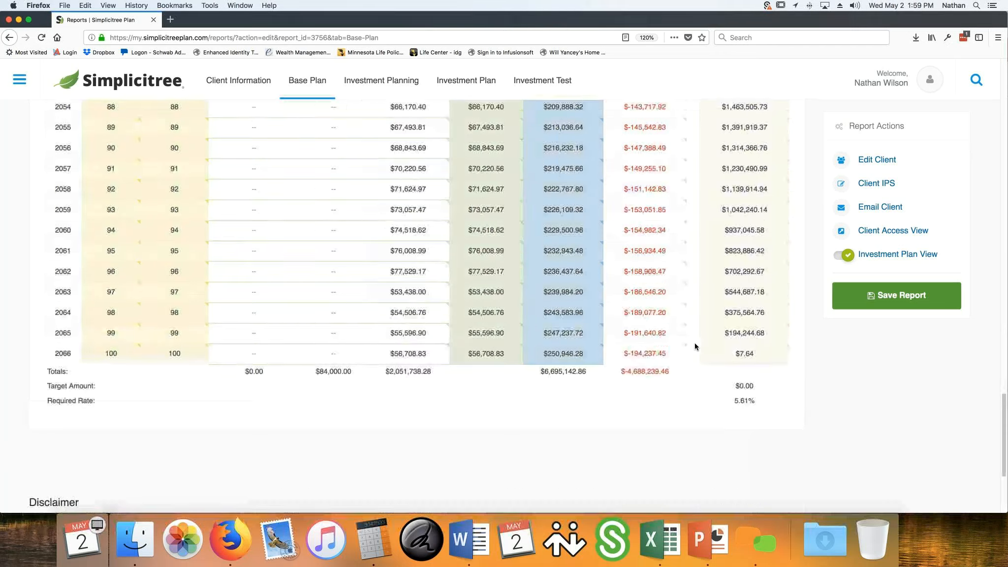
Open Investment Planning and review the initial investments and the client's TD Ameritrade IRA details
{"action": "scroll", "coordinate": [584, 309], "scroll_direction": "up", "scroll_amount": 2}
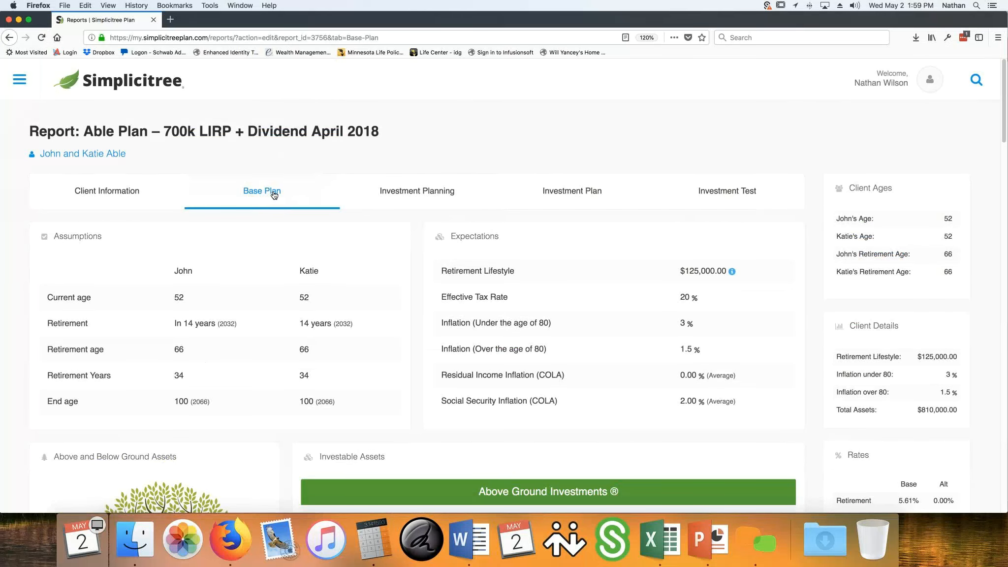
{"action": "left_click", "coordinate": [404, 196]}
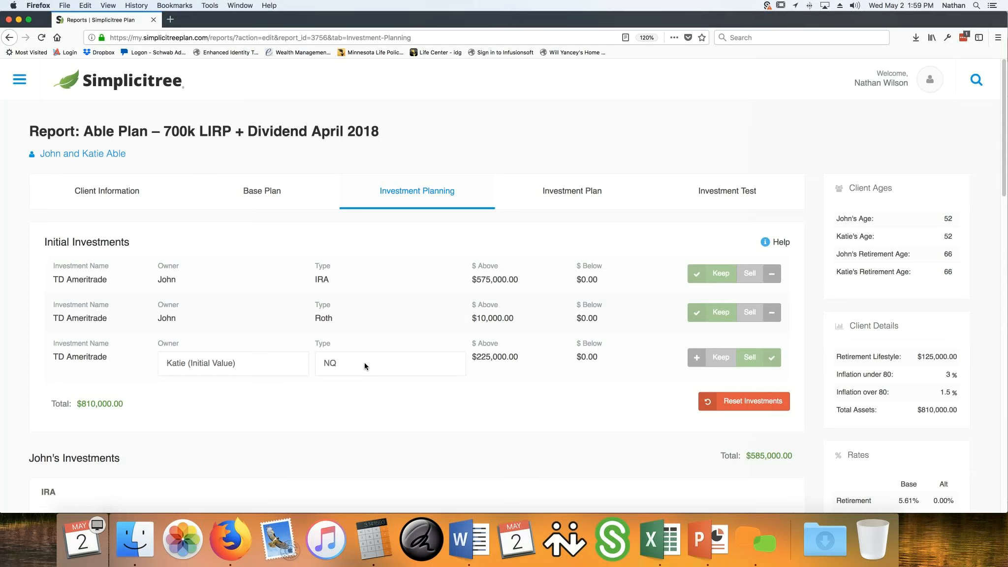
{"action": "scroll", "coordinate": [371, 370], "scroll_direction": "down", "scroll_amount": 5}
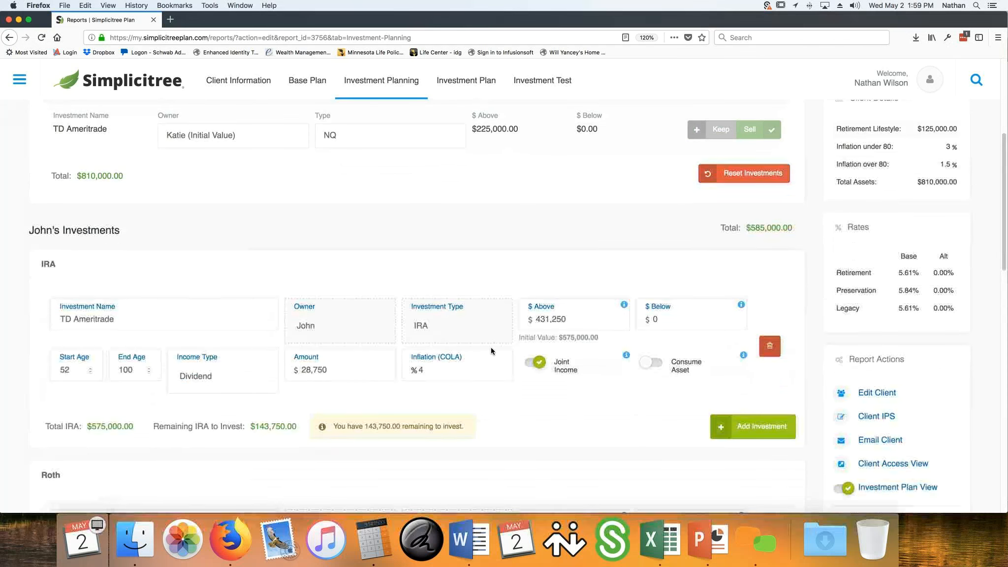
{"action": "scroll", "coordinate": [505, 343], "scroll_direction": "down", "scroll_amount": 1}
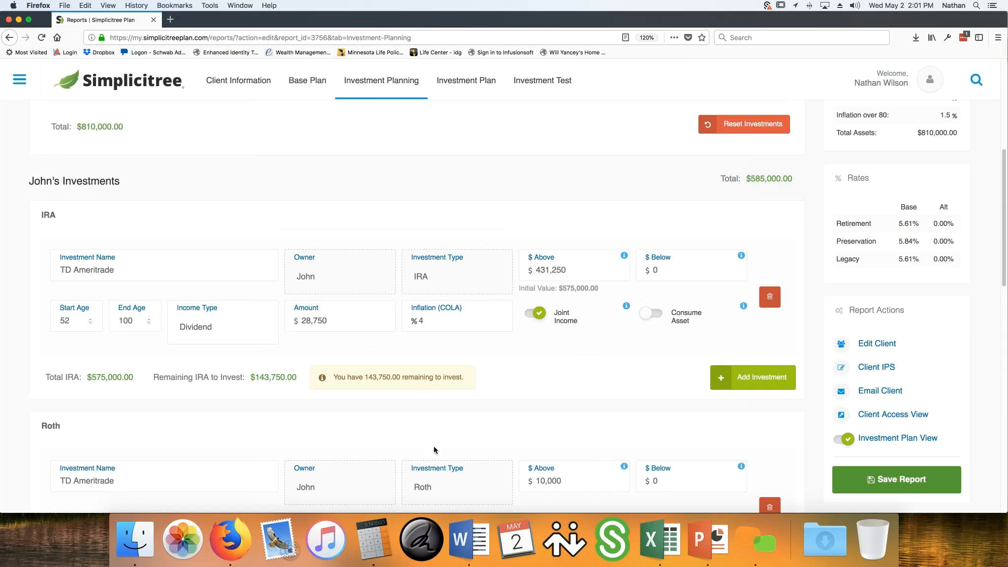
Switch to Calculator and multiply the IRA's above-ground value of 431,250 by 0.05
{"action": "left_click", "coordinate": [382, 536]}
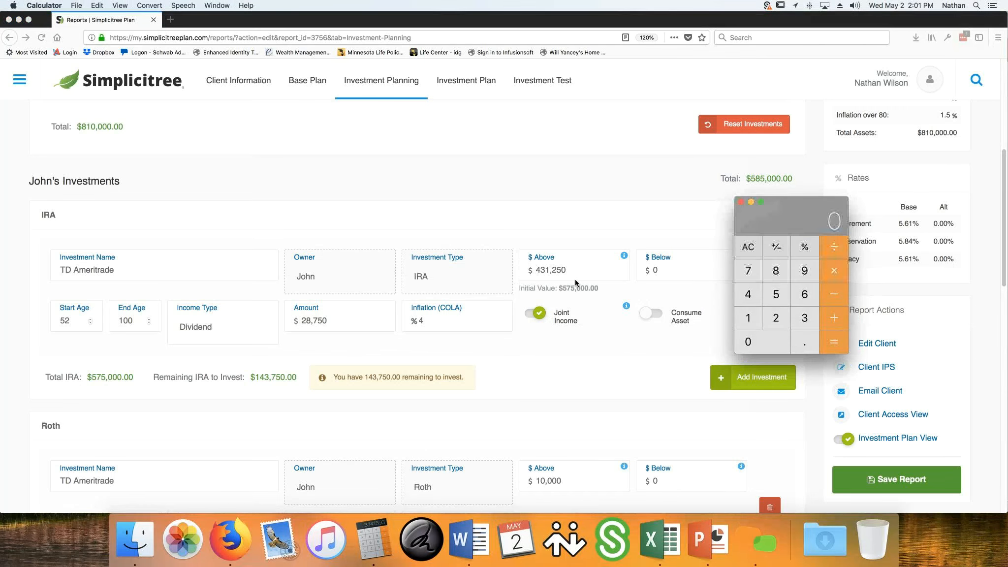
{"action": "left_click", "coordinate": [758, 296]}
{"action": "left_click", "coordinate": [795, 313]}
{"action": "left_click", "coordinate": [749, 319]}
{"action": "left_click", "coordinate": [775, 314]}
{"action": "type", "text": "50"}
{"action": "left_click", "coordinate": [833, 270]}
{"action": "left_click", "coordinate": [797, 339]}
{"action": "left_click", "coordinate": [776, 338]}
{"action": "left_click", "coordinate": [775, 292]}
{"action": "left_click", "coordinate": [833, 348]}
{"action": "left_click_drag", "start_coordinate": [814, 209], "coordinate": [450, 299]}
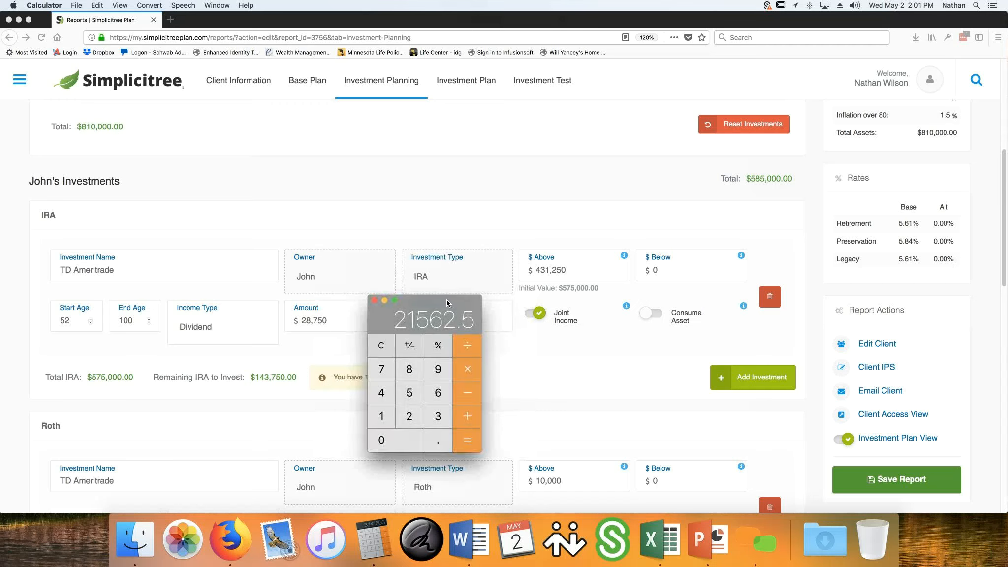
Set the dividend amount of the client's TD Ameritrade IRA to $21,562
{"action": "left_click", "coordinate": [331, 319]}
{"action": "left_click_drag", "start_coordinate": [331, 320], "coordinate": [277, 315]}
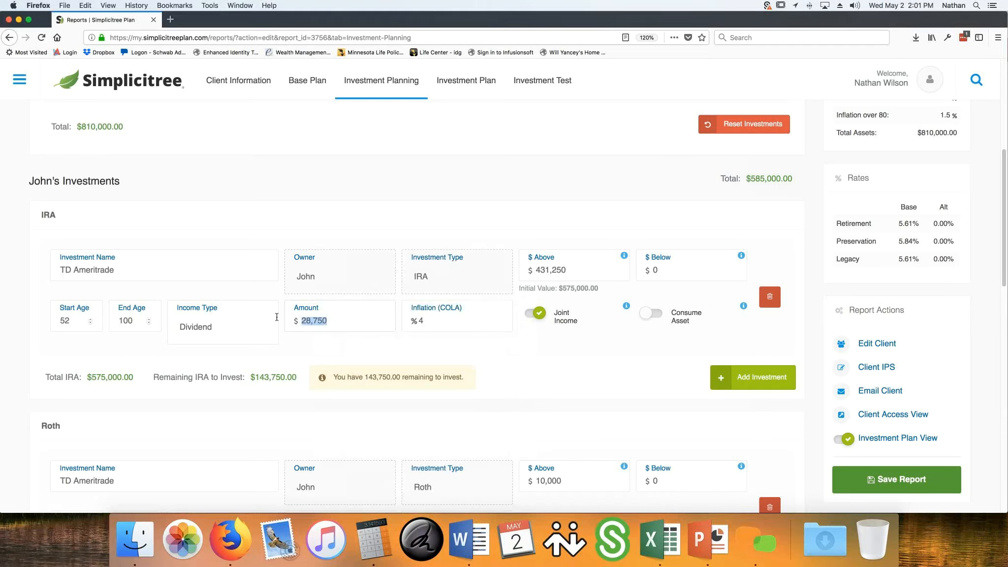
{"action": "type", "text": "21"}
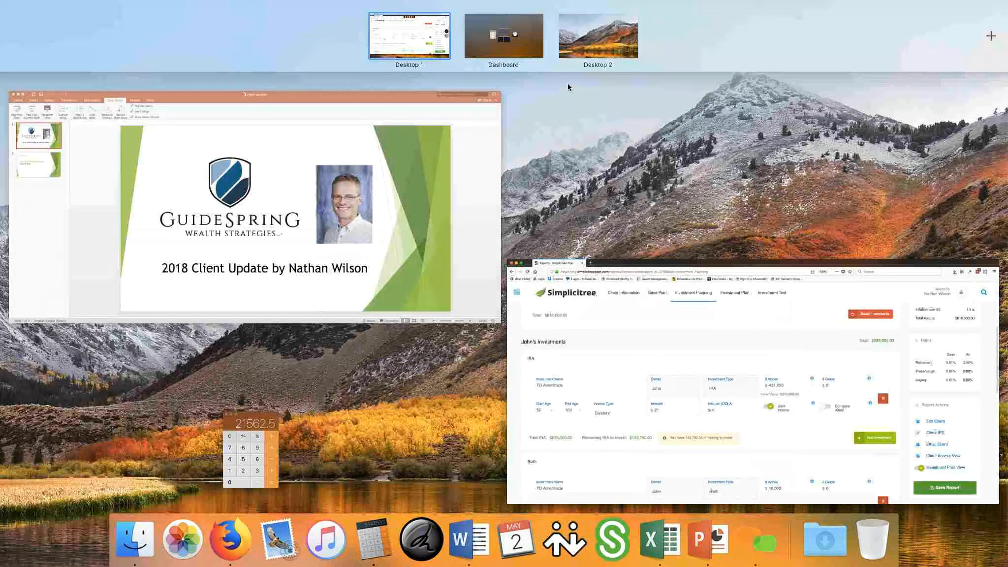
{"action": "left_click", "coordinate": [249, 460]}
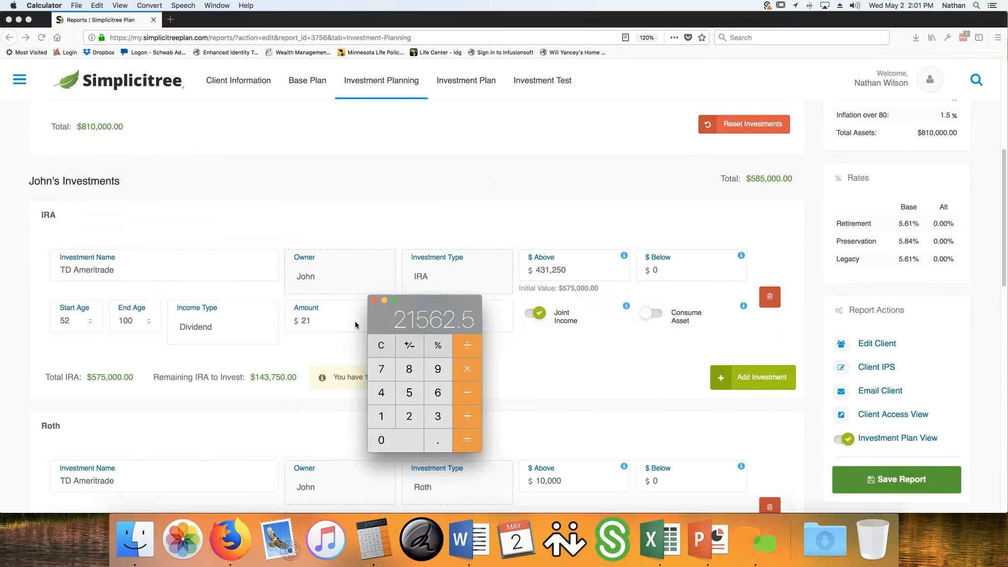
{"action": "left_click", "coordinate": [333, 318]}
{"action": "type", "text": "562"}
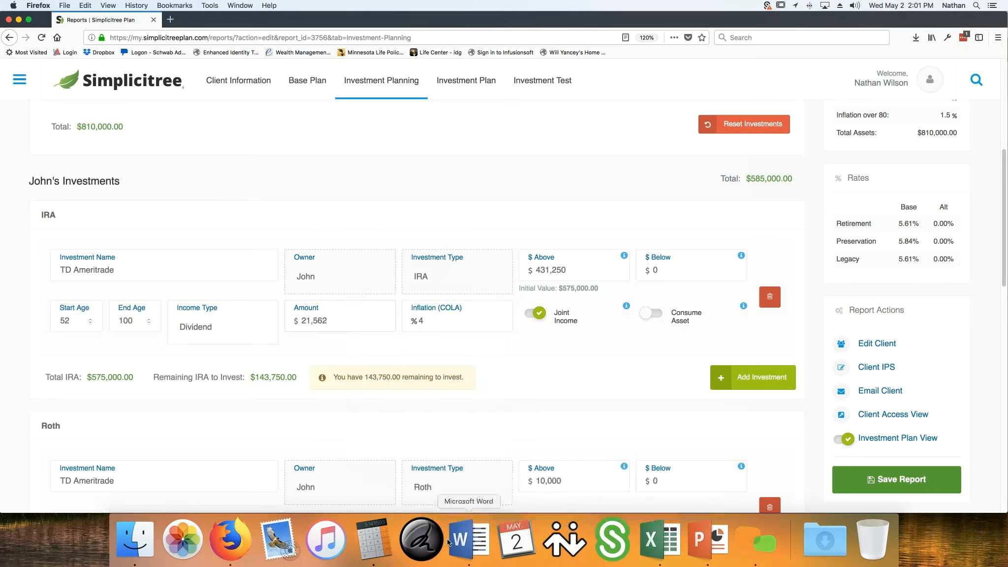
Recalculate 431,250 × 0.05 in Calculator to check the IRA dividend amount, and close Calculator
{"action": "left_click", "coordinate": [374, 538]}
{"action": "left_click", "coordinate": [383, 346]}
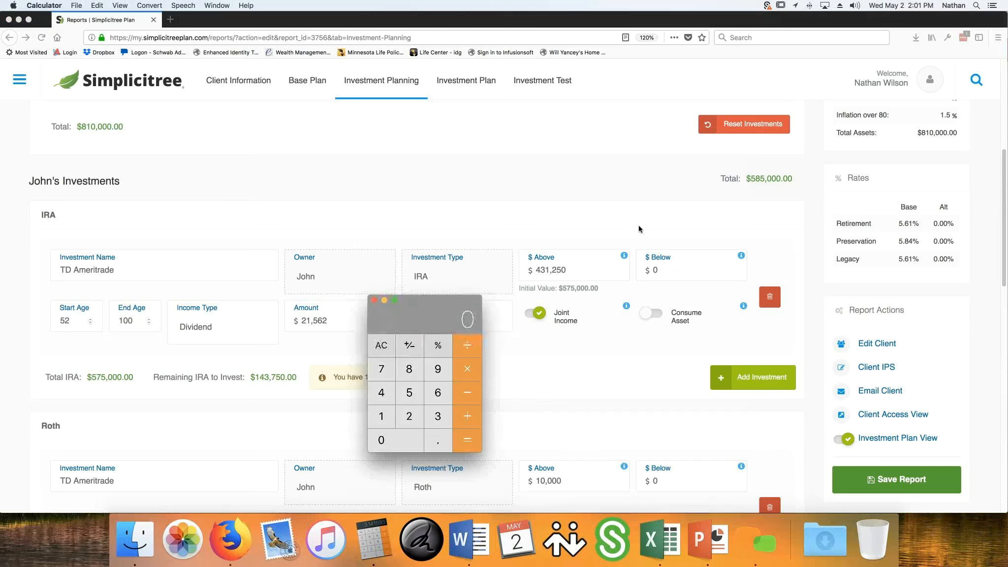
{"action": "left_click", "coordinate": [384, 392]}
{"action": "left_click", "coordinate": [382, 418]}
{"action": "left_click", "coordinate": [408, 416]}
{"action": "left_click", "coordinate": [405, 439]}
{"action": "left_click", "coordinate": [466, 377]}
{"action": "left_click", "coordinate": [434, 446]}
{"action": "key", "text": "0"}
{"action": "left_click", "coordinate": [423, 396]}
{"action": "left_click", "coordinate": [467, 442]}
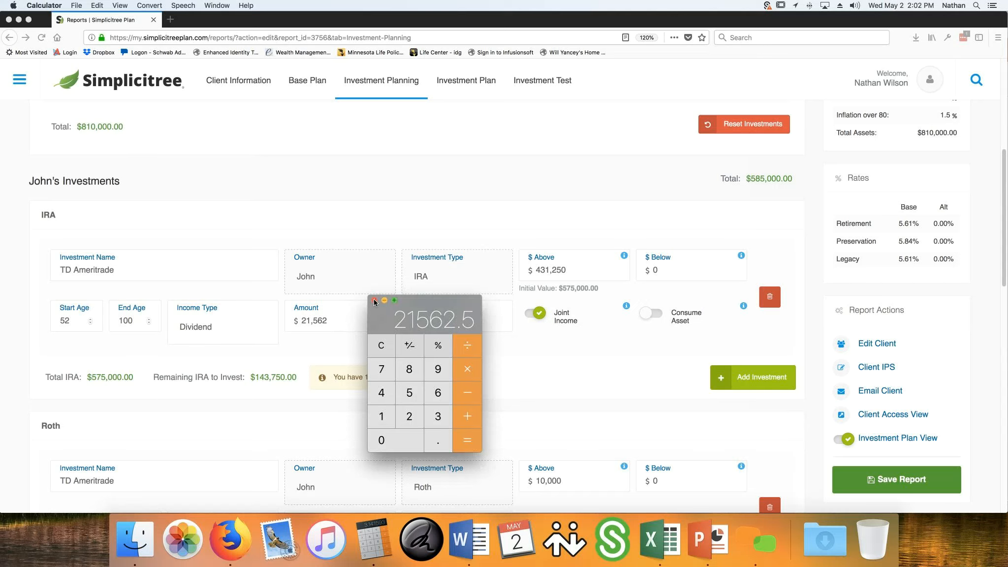
{"action": "left_click", "coordinate": [374, 301]}
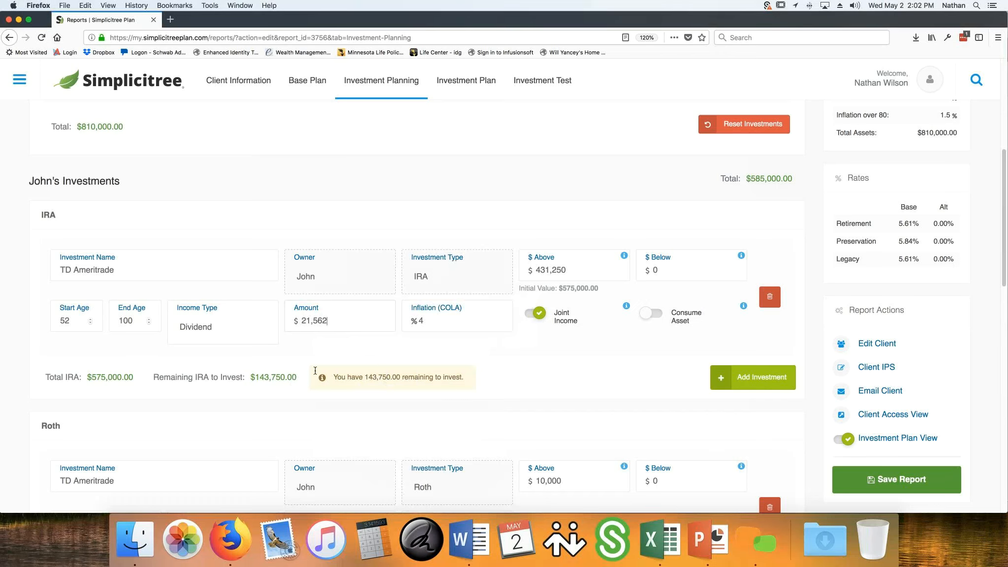
Add 431,250 and the remaining 143,750 in Calculator, keeping its window clear of the IRA's above-ground value
{"action": "double_click", "coordinate": [564, 277]}
{"action": "left_click", "coordinate": [373, 539]}
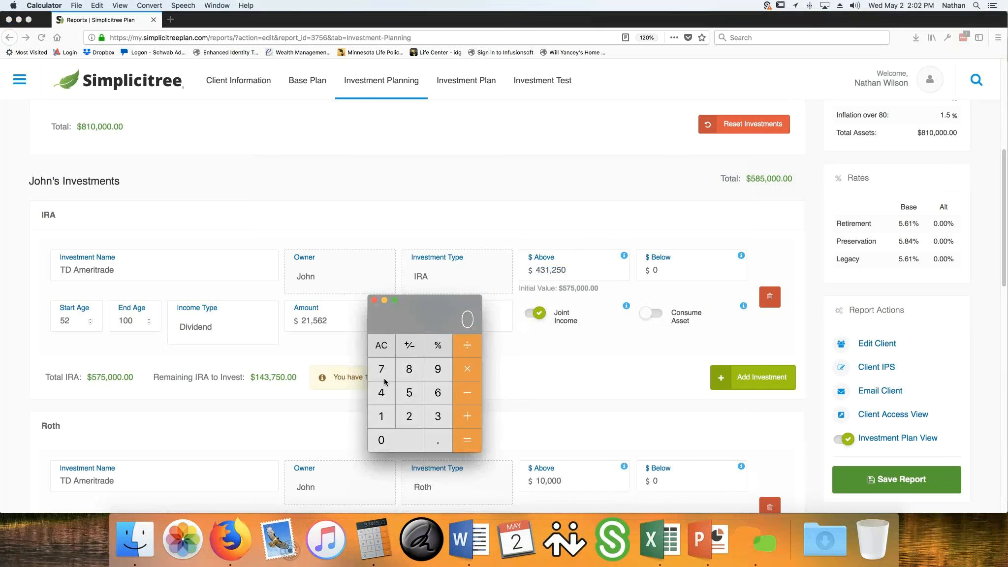
{"action": "left_click", "coordinate": [381, 393]}
{"action": "left_click", "coordinate": [437, 415]}
{"action": "left_click", "coordinate": [380, 416]}
{"action": "left_click", "coordinate": [409, 415]}
{"action": "left_click", "coordinate": [409, 393]}
{"action": "left_click", "coordinate": [396, 439]}
{"action": "left_click_drag", "start_coordinate": [408, 297], "coordinate": [513, 279]}
{"action": "left_click", "coordinate": [489, 392]}
{"action": "left_click", "coordinate": [489, 376]}
{"action": "left_click", "coordinate": [540, 397]}
{"action": "left_click", "coordinate": [496, 350]}
{"action": "left_click", "coordinate": [514, 376]}
{"action": "left_click", "coordinate": [504, 419]}
{"action": "left_click", "coordinate": [572, 421]}
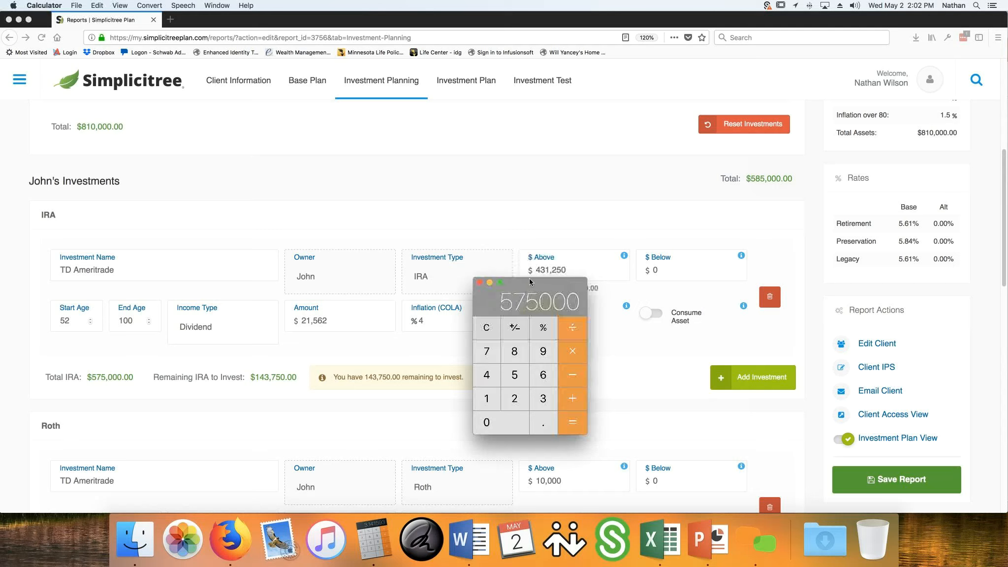
{"action": "left_click_drag", "start_coordinate": [532, 300], "coordinate": [545, 333]}
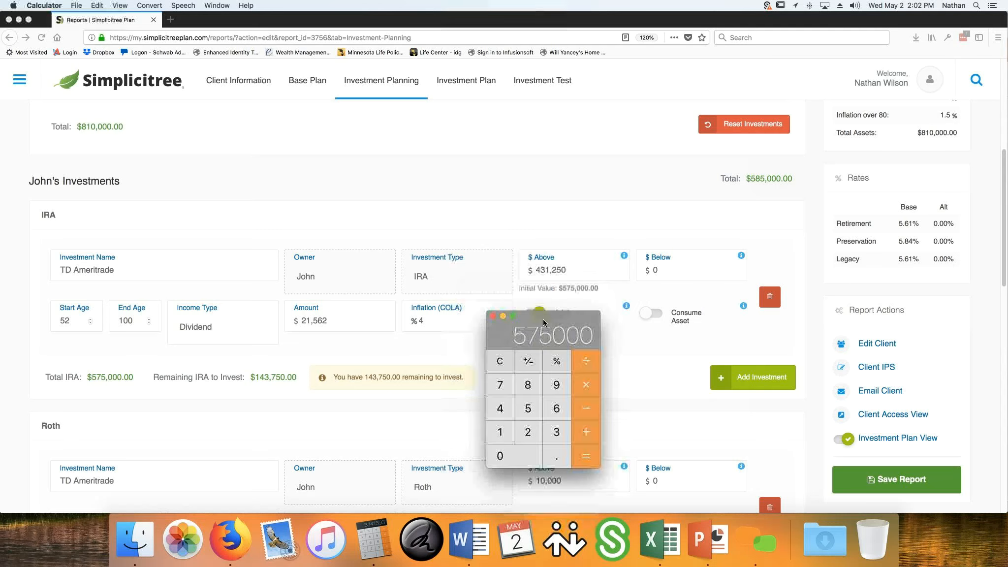
Set the above-ground value of the client's TD Ameritrade IRA to $575,000
{"action": "double_click", "coordinate": [575, 269]}
{"action": "type", "text": "5"}
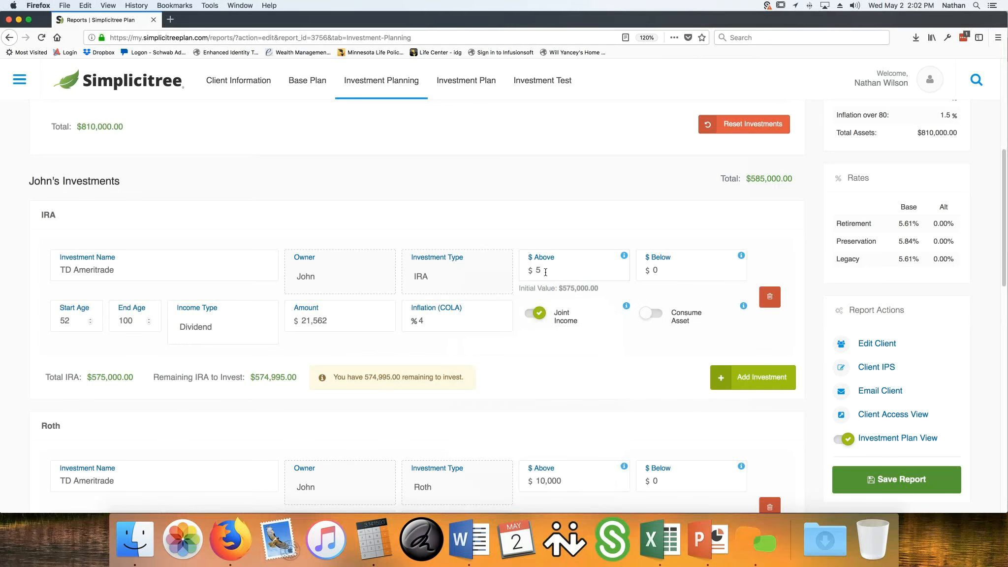
{"action": "type", "text": "75,000"}
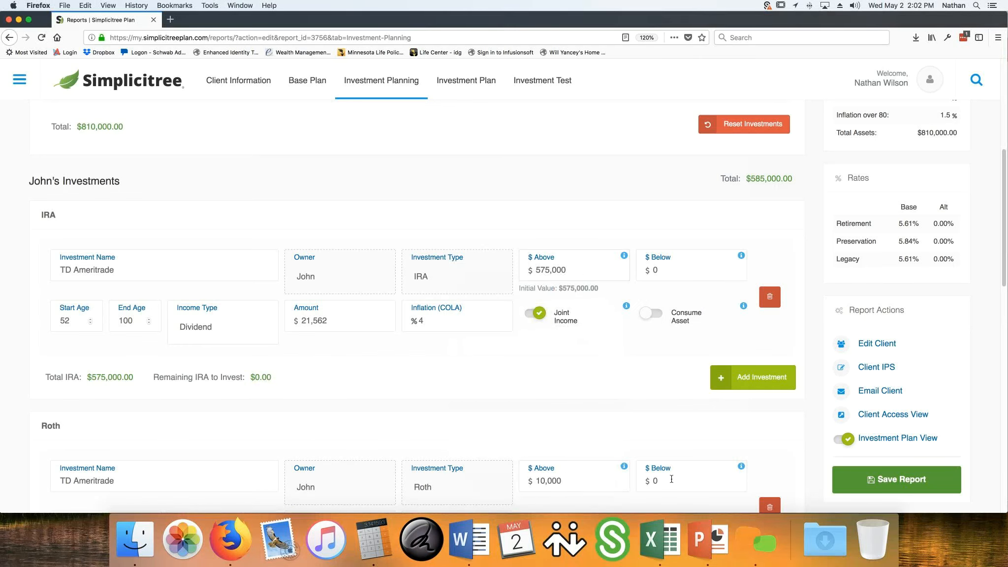
Switch to Calculator and multiply the IRA value of 575,000 by 0.05
{"action": "left_click", "coordinate": [373, 538]}
{"action": "left_click", "coordinate": [585, 388]}
{"action": "left_click", "coordinate": [546, 455]}
{"action": "left_click", "coordinate": [535, 453]}
{"action": "left_click", "coordinate": [531, 413]}
{"action": "left_click", "coordinate": [576, 448]}
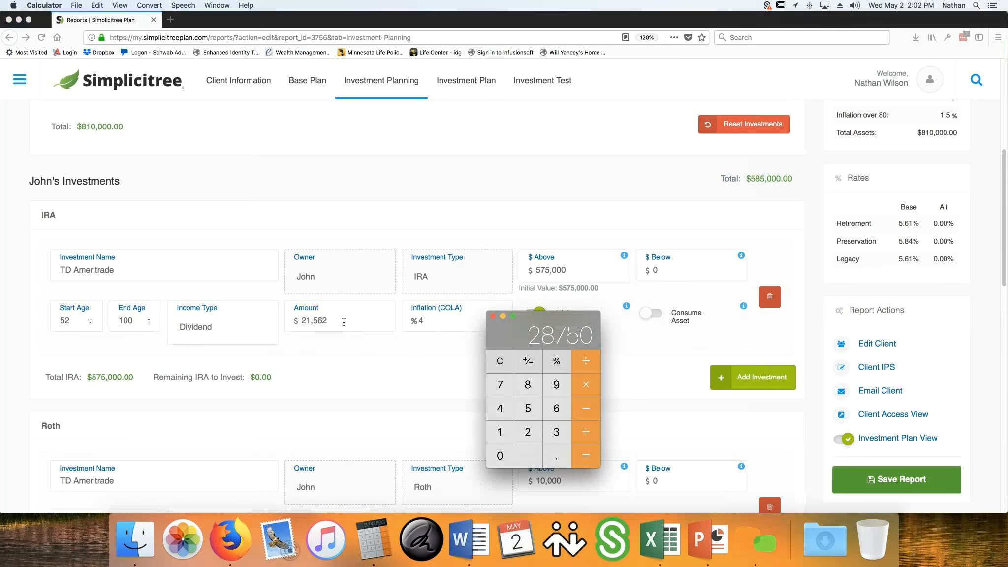
Set the dividend amount of the client's TD Ameritrade IRA to $28,750
{"action": "left_click_drag", "start_coordinate": [343, 322], "coordinate": [278, 315]}
{"action": "type", "text": "28,750"}
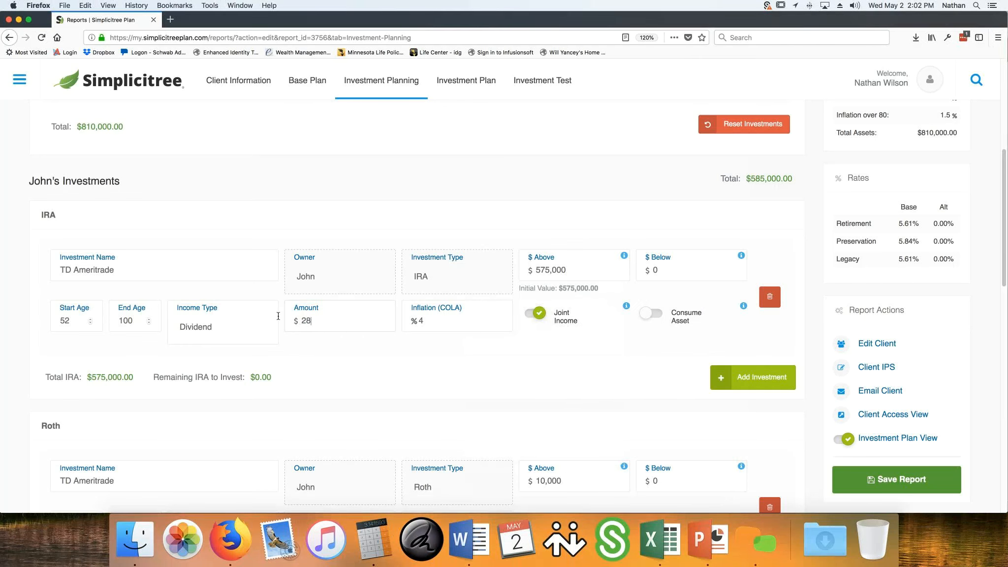
{"action": "left_click", "coordinate": [513, 367]}
Review the client's Roth entry and the spouse's Minnesota Mutual Life LIRP, including its name and income amount
{"action": "scroll", "coordinate": [392, 353], "scroll_direction": "down", "scroll_amount": 5}
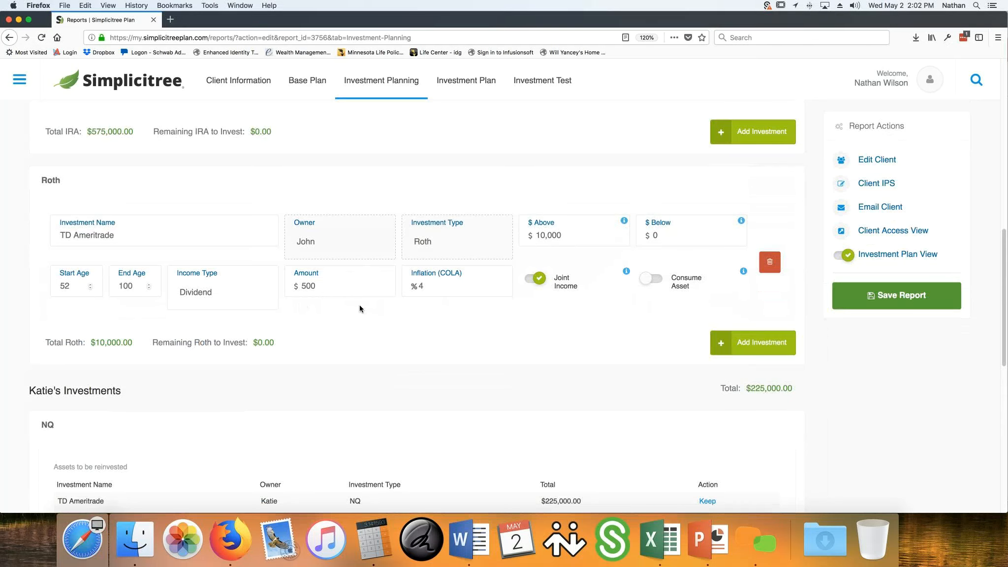
{"action": "scroll", "coordinate": [359, 305], "scroll_direction": "down", "scroll_amount": 5}
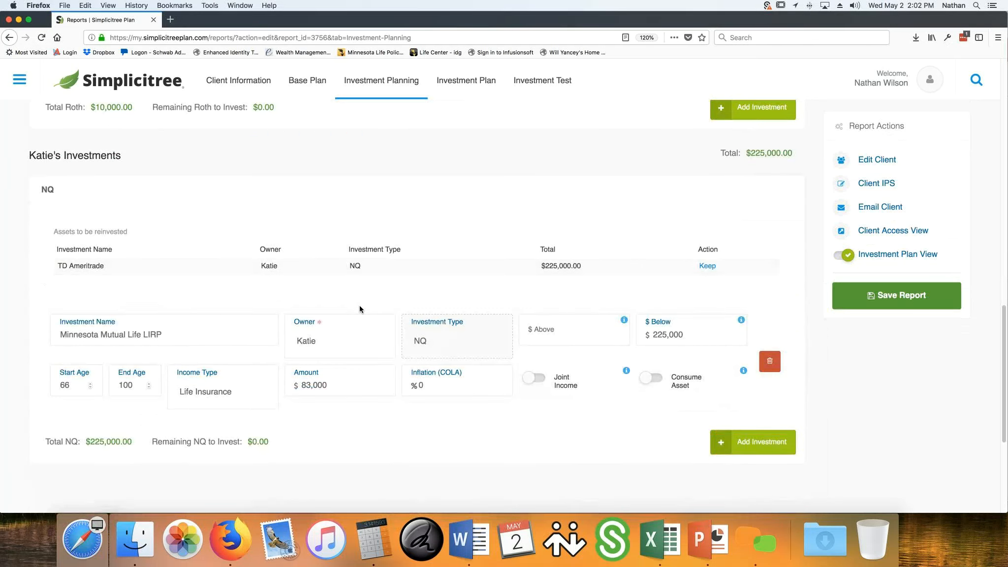
{"action": "scroll", "coordinate": [359, 306], "scroll_direction": "down", "scroll_amount": 1}
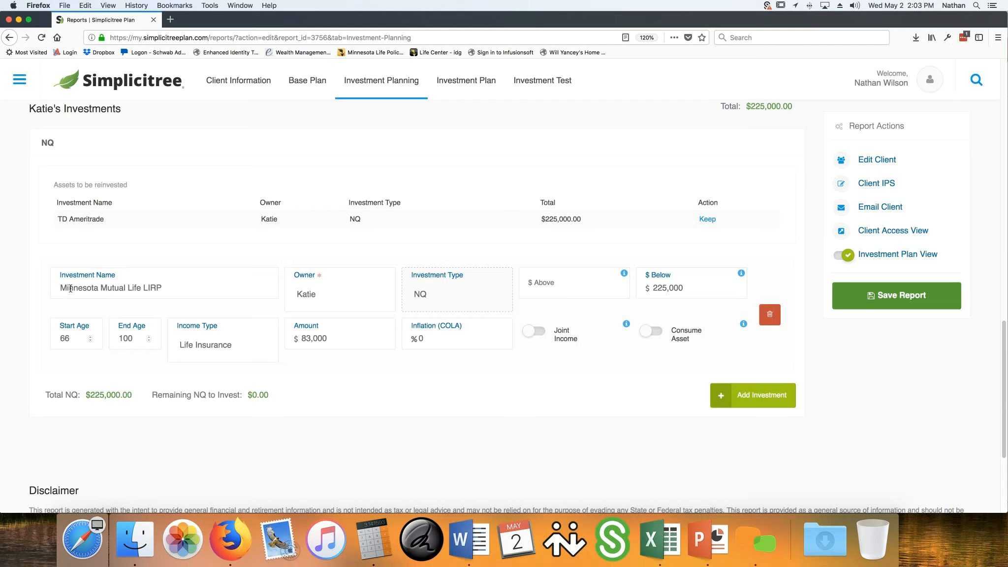
{"action": "left_click_drag", "start_coordinate": [141, 286], "coordinate": [178, 288]}
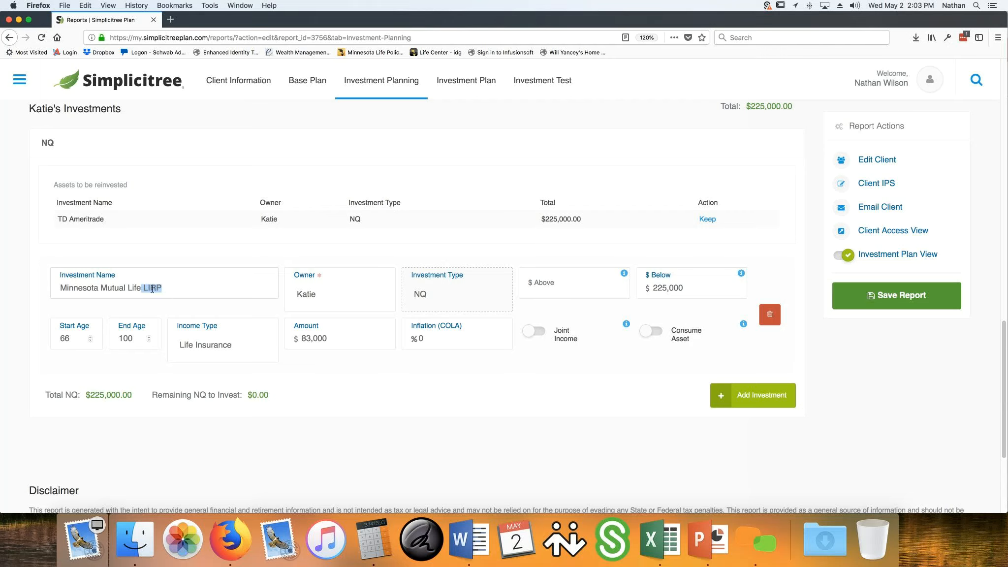
{"action": "double_click", "coordinate": [162, 288]}
{"action": "left_click", "coordinate": [408, 364]}
{"action": "left_click_drag", "start_coordinate": [351, 337], "coordinate": [300, 339]}
{"action": "scroll", "coordinate": [380, 364], "scroll_direction": "up", "scroll_amount": 20}
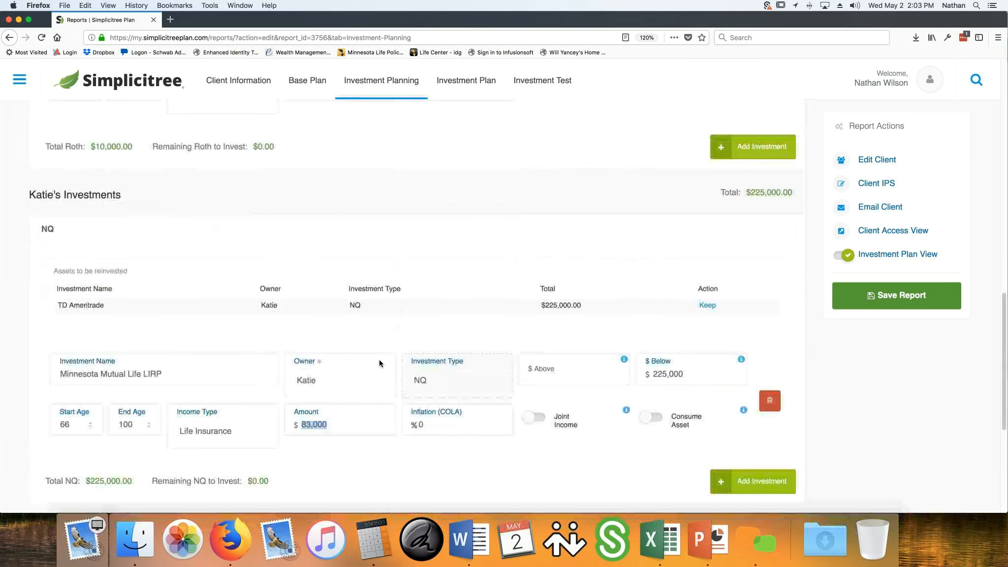
Open the Investment Plan and examine its above-ground and below-ground assets, including the LIRP value and the totals
{"action": "left_click", "coordinate": [575, 193]}
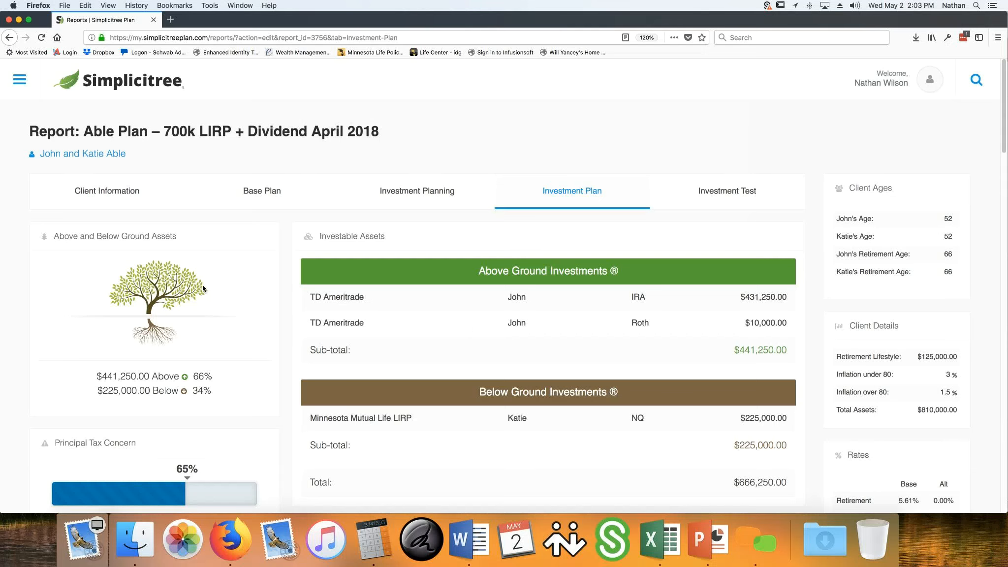
{"action": "scroll", "coordinate": [526, 309], "scroll_direction": "down", "scroll_amount": 1}
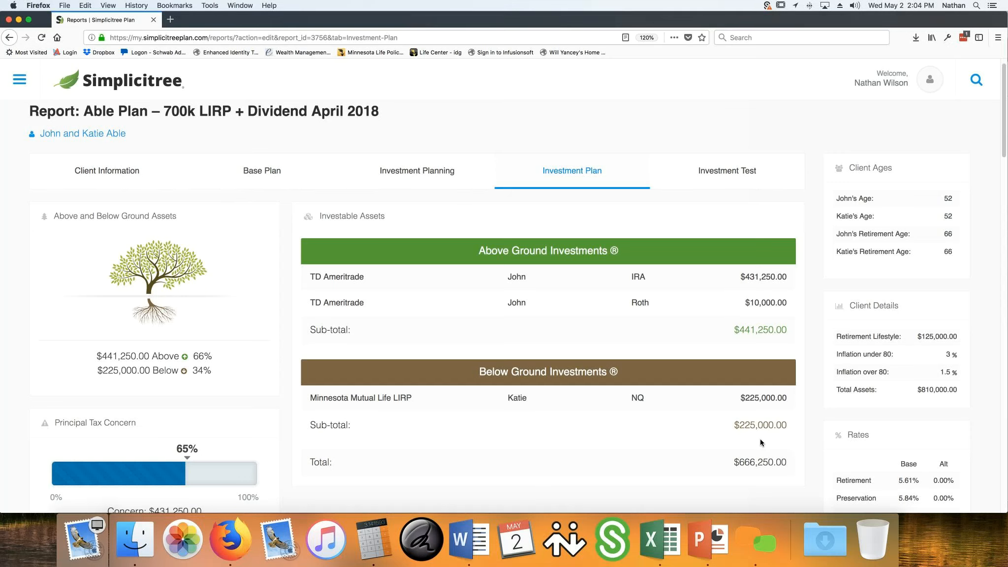
{"action": "scroll", "coordinate": [760, 442], "scroll_direction": "down", "scroll_amount": 1}
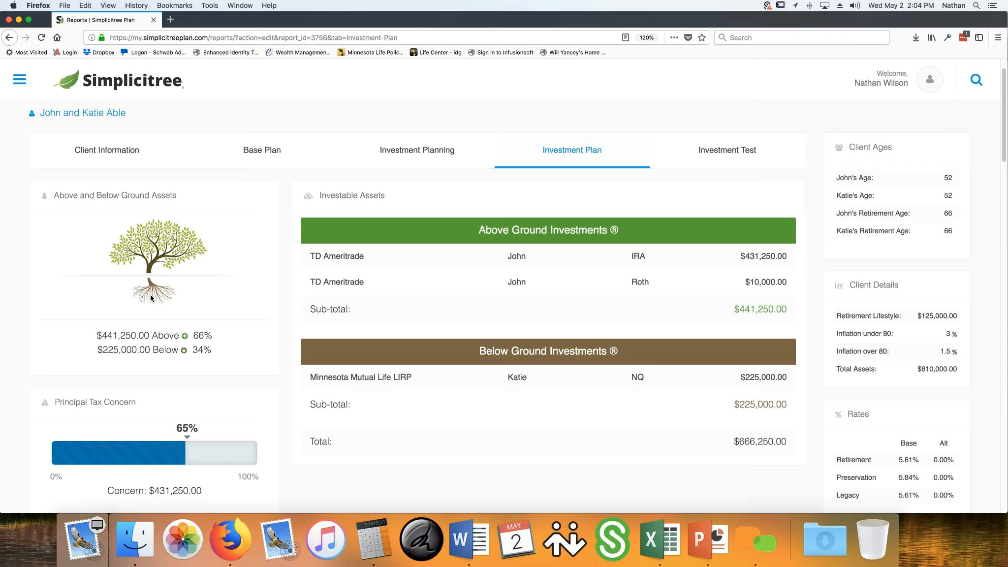
{"action": "scroll", "coordinate": [559, 412], "scroll_direction": "down", "scroll_amount": 3}
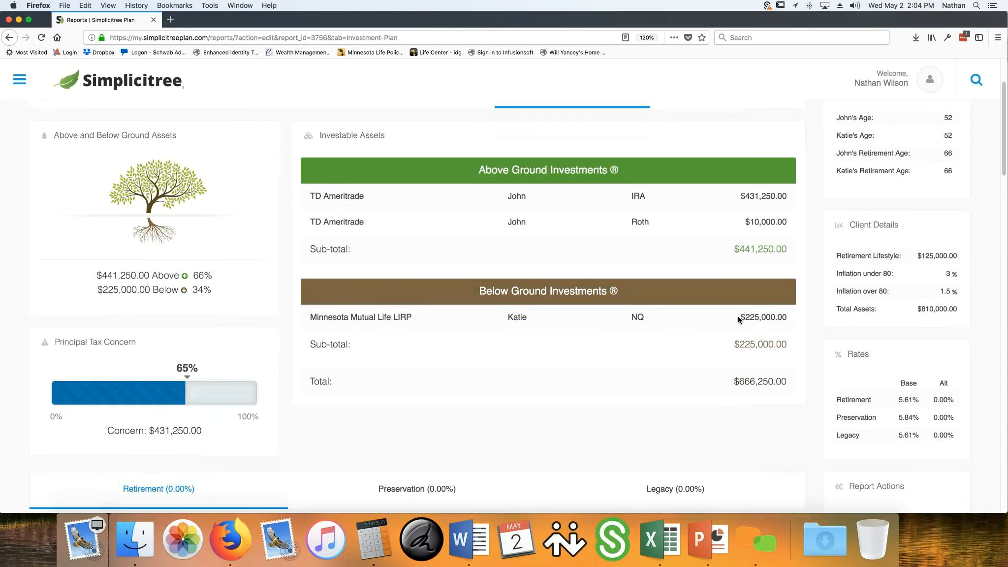
{"action": "left_click_drag", "start_coordinate": [750, 320], "coordinate": [813, 321]}
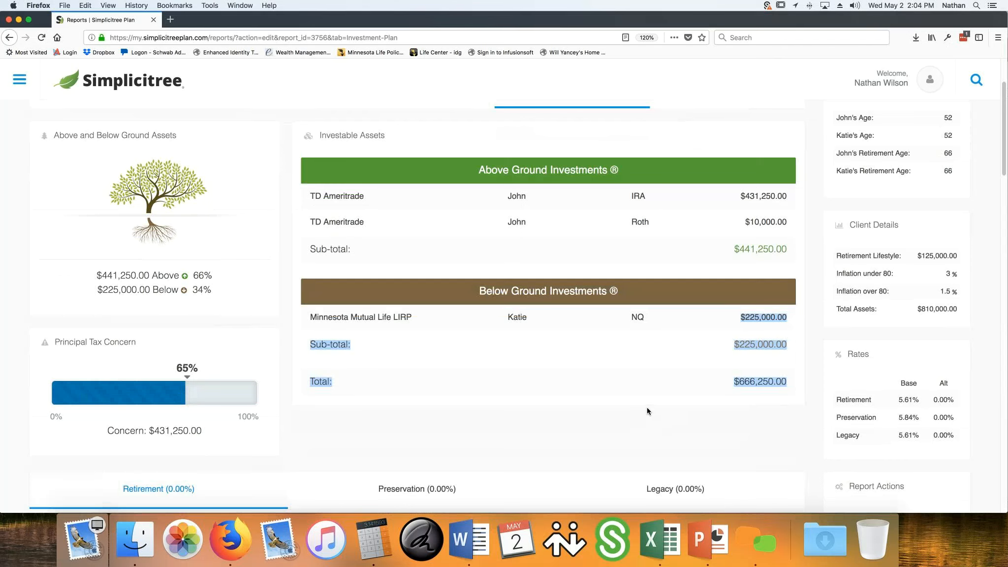
{"action": "left_click", "coordinate": [640, 419]}
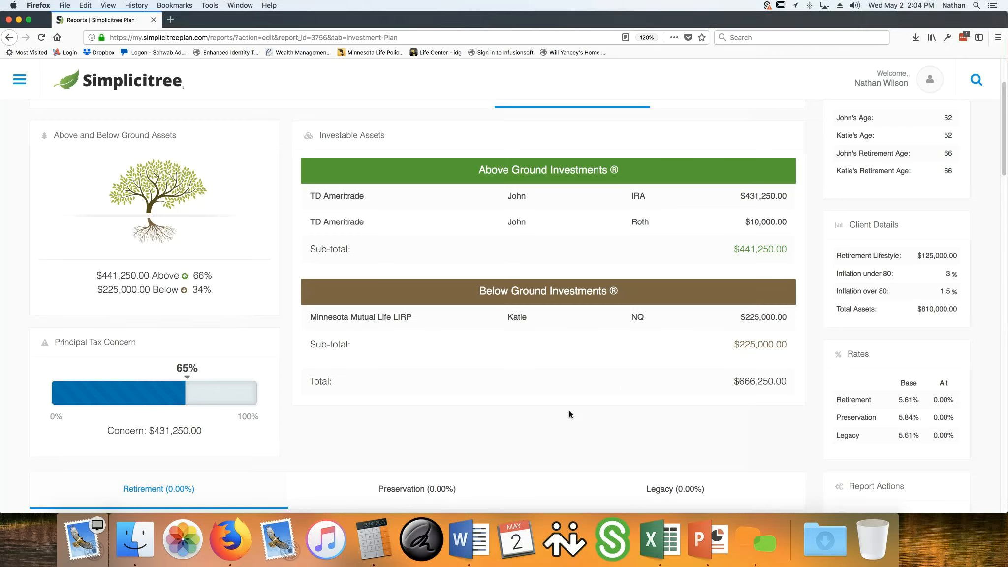
Examine the plan's retirement rate and the breakdown of the Cumulative Income Need bar
{"action": "scroll", "coordinate": [569, 410], "scroll_direction": "down", "scroll_amount": 5}
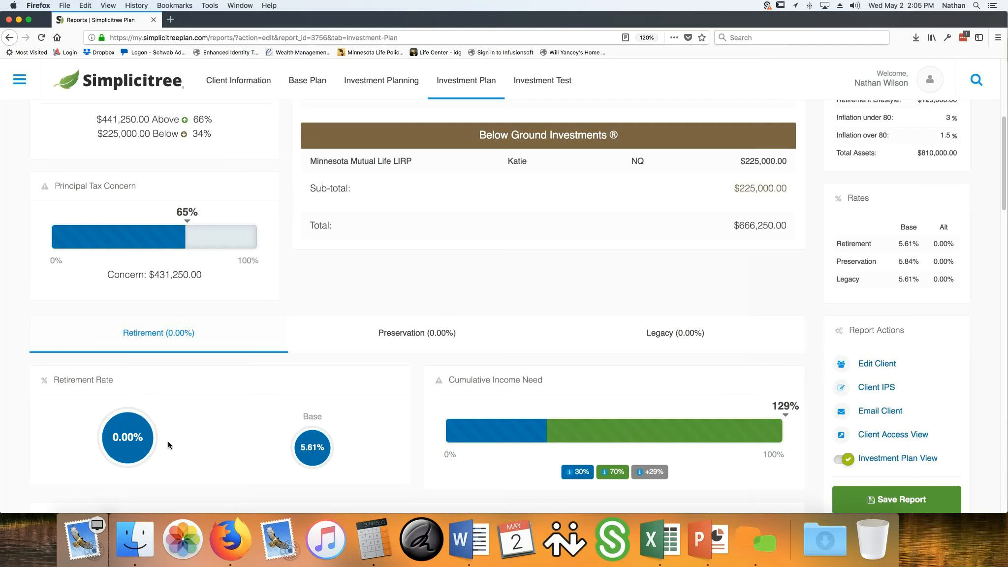
{"action": "scroll", "coordinate": [301, 424], "scroll_direction": "down", "scroll_amount": 2}
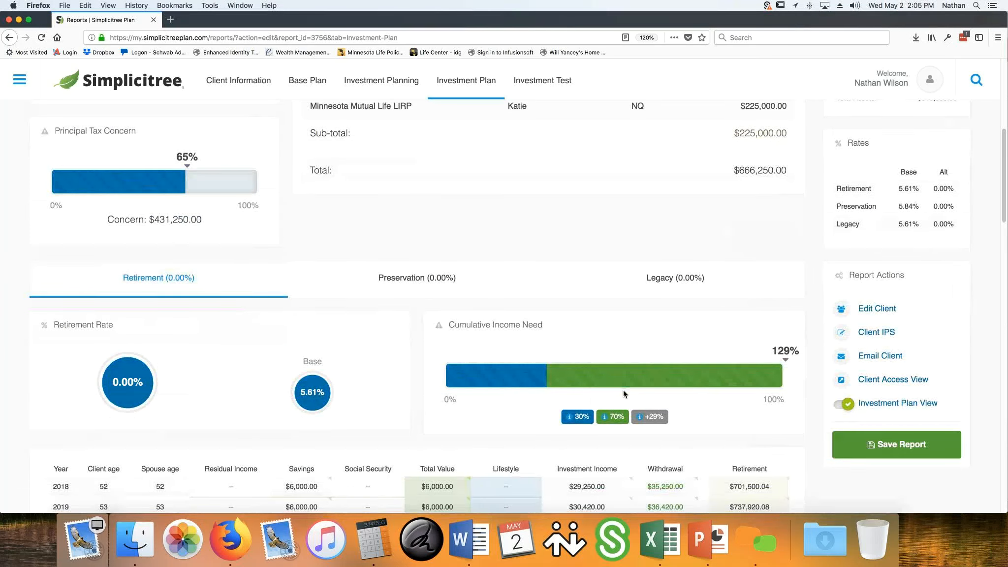
{"action": "mouse_move", "coordinate": [510, 377]}
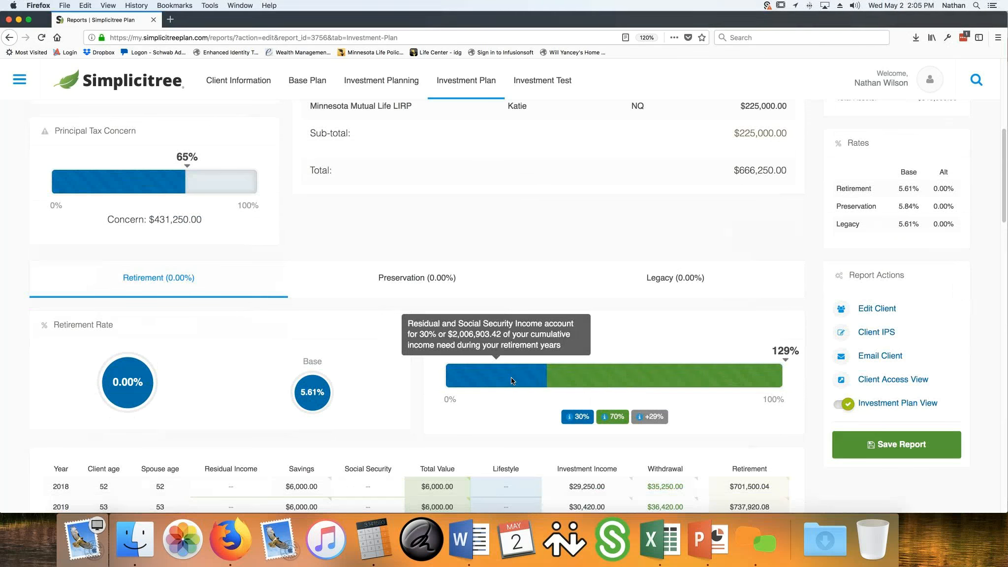
{"action": "mouse_move", "coordinate": [704, 381]}
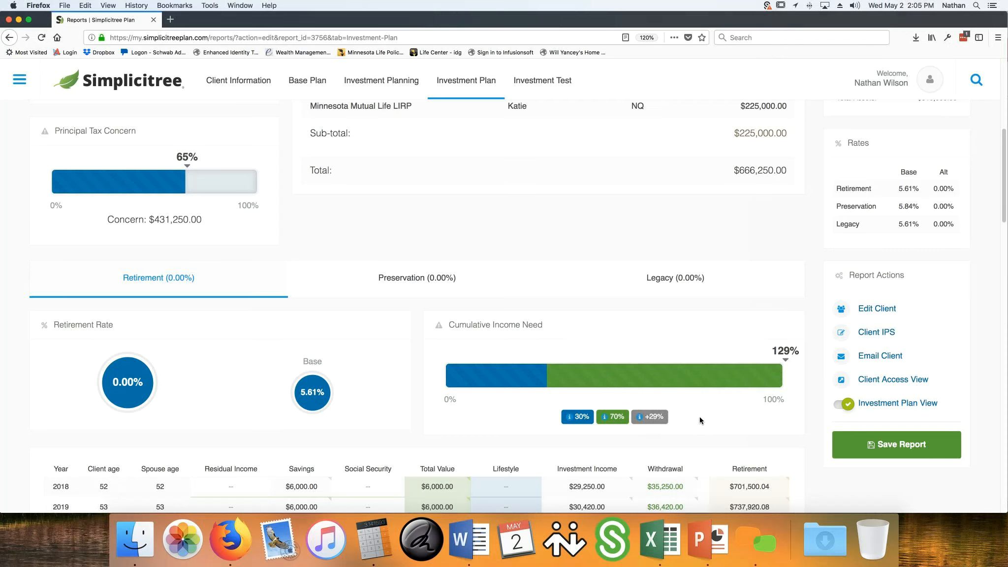
Examine the yearly retirement projection and the investment income breakdown for 2032
{"action": "scroll", "coordinate": [699, 417], "scroll_direction": "down", "scroll_amount": 2}
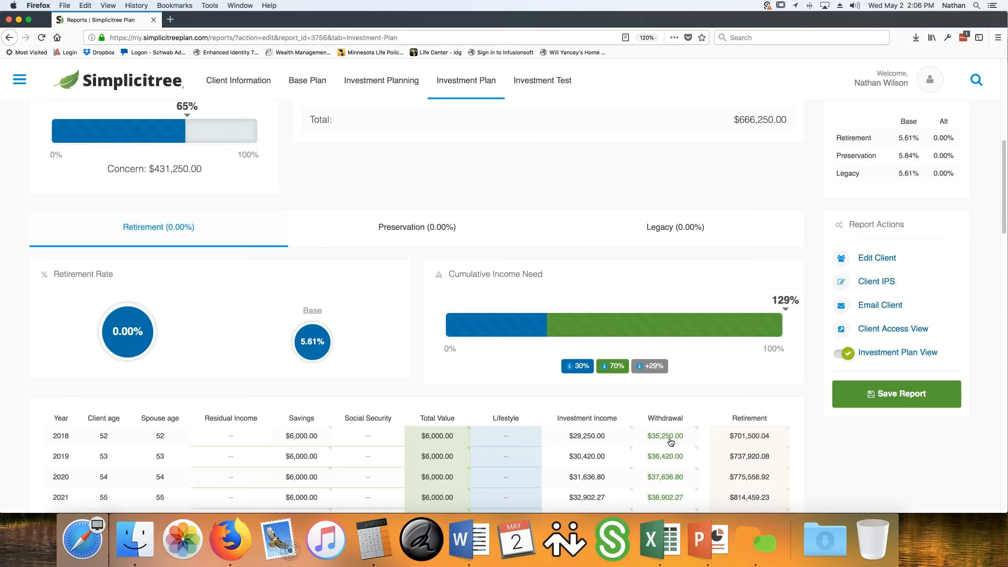
{"action": "scroll", "coordinate": [763, 443], "scroll_direction": "down", "scroll_amount": 3}
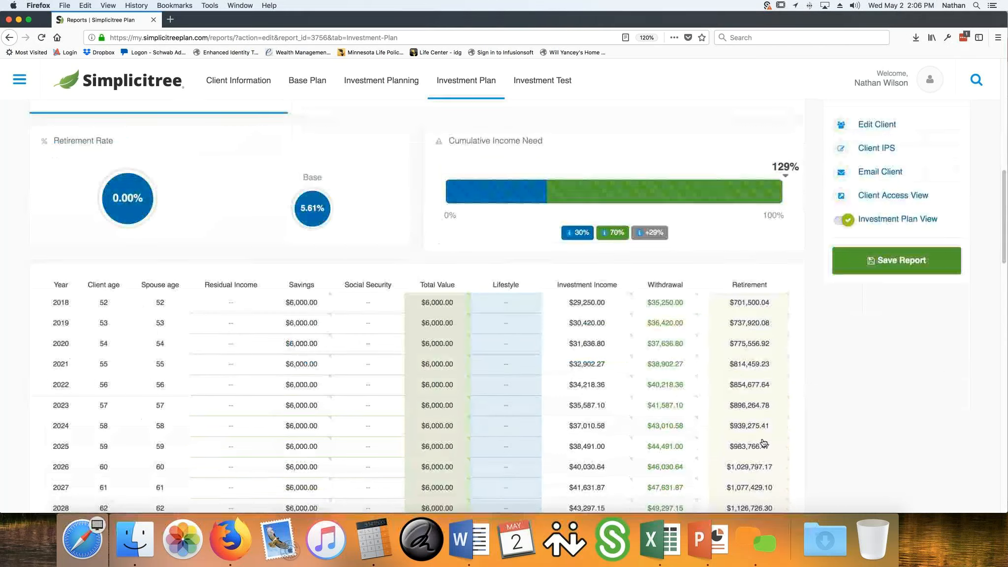
{"action": "scroll", "coordinate": [763, 443], "scroll_direction": "down", "scroll_amount": 3}
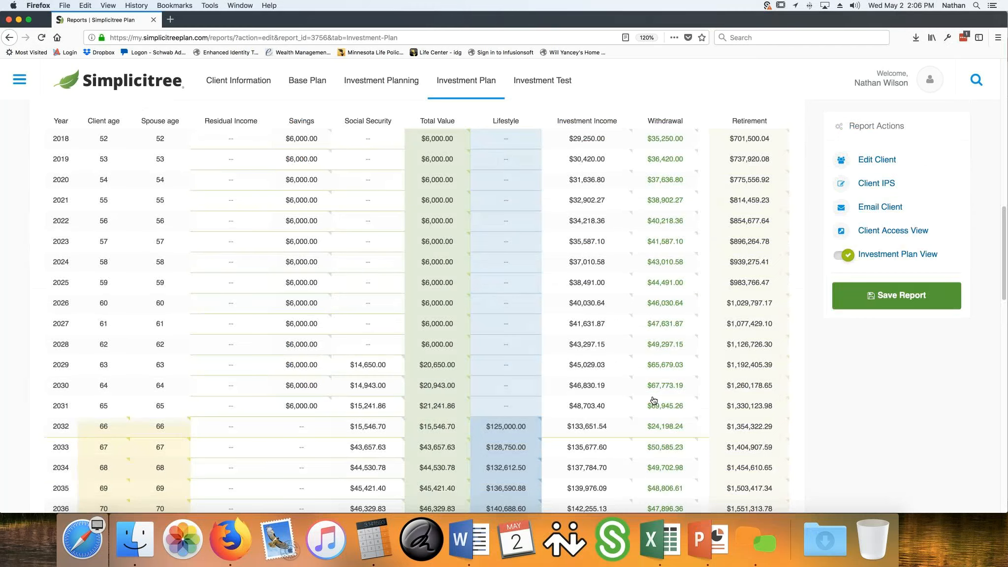
{"action": "scroll", "coordinate": [653, 400], "scroll_direction": "down", "scroll_amount": 1}
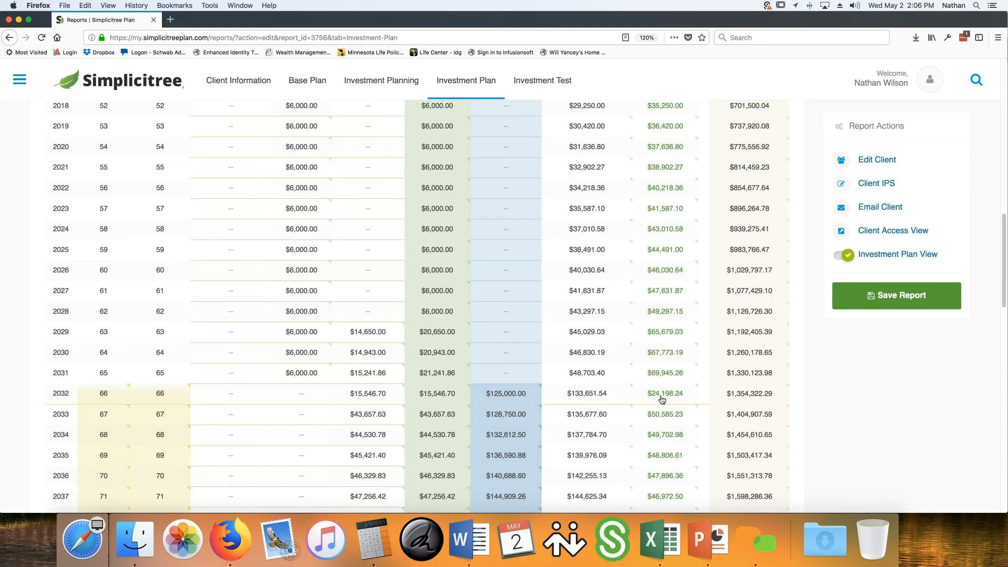
{"action": "scroll", "coordinate": [662, 399], "scroll_direction": "up", "scroll_amount": 5}
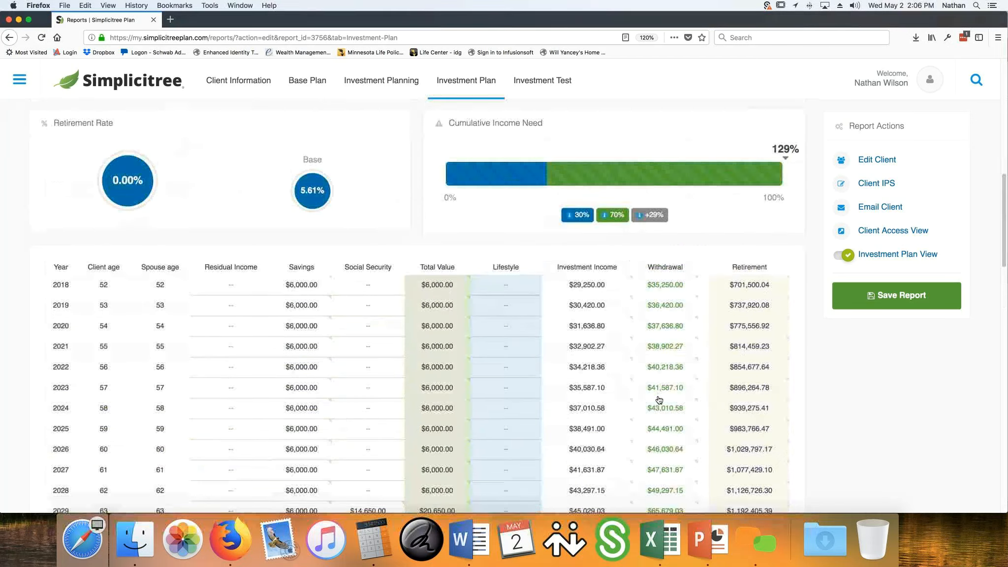
{"action": "scroll", "coordinate": [659, 399], "scroll_direction": "down", "scroll_amount": 5}
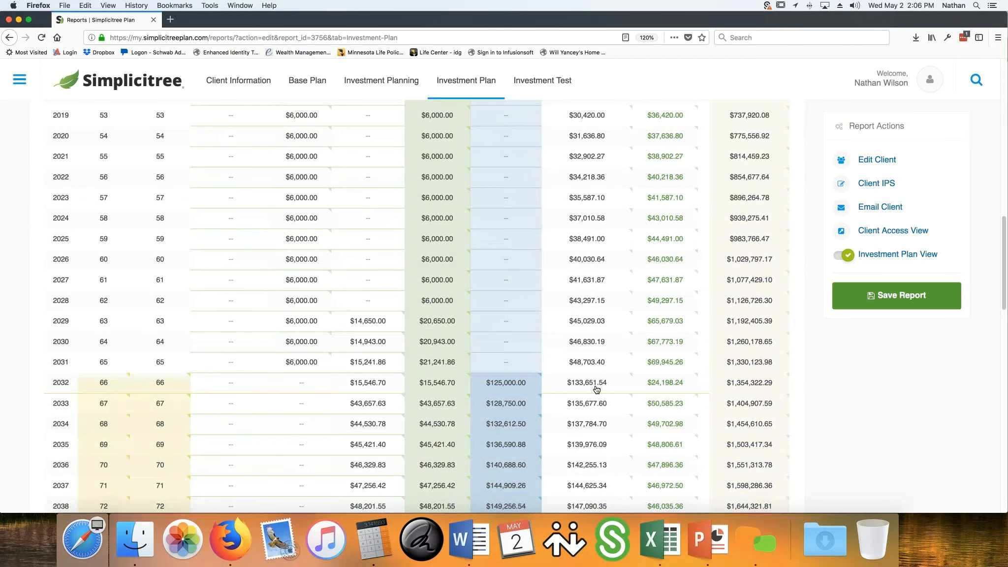
{"action": "mouse_move", "coordinate": [593, 389]}
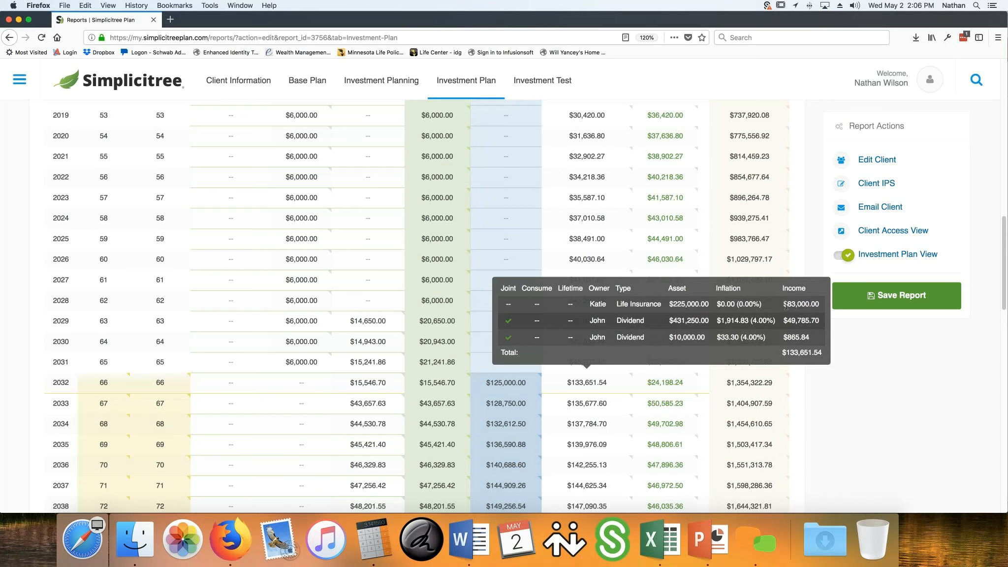
{"action": "triple_click", "coordinate": [820, 309]}
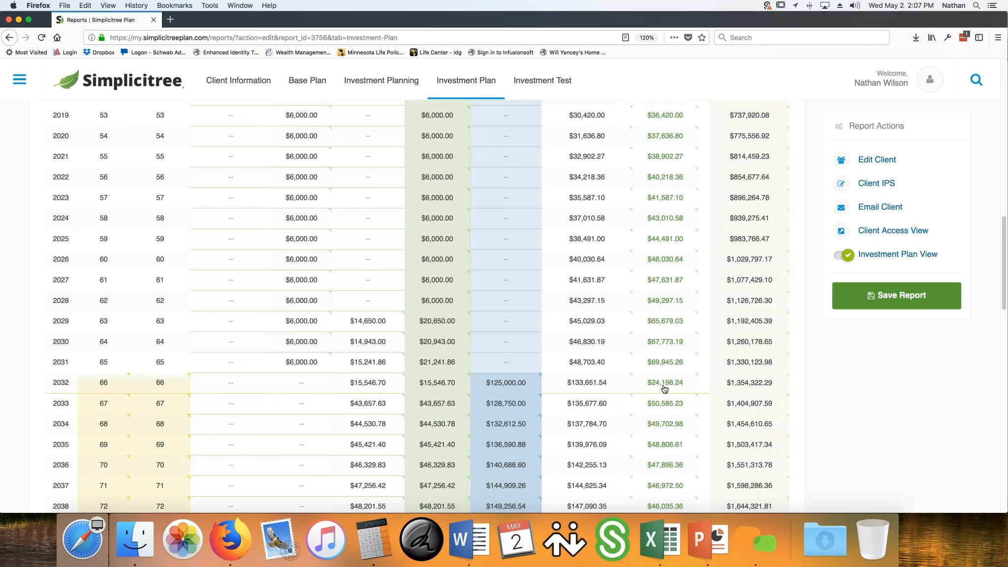
Check the 2032 withdrawal and retirement balance breakdowns, and view the projection through age 100
{"action": "mouse_move", "coordinate": [665, 388]}
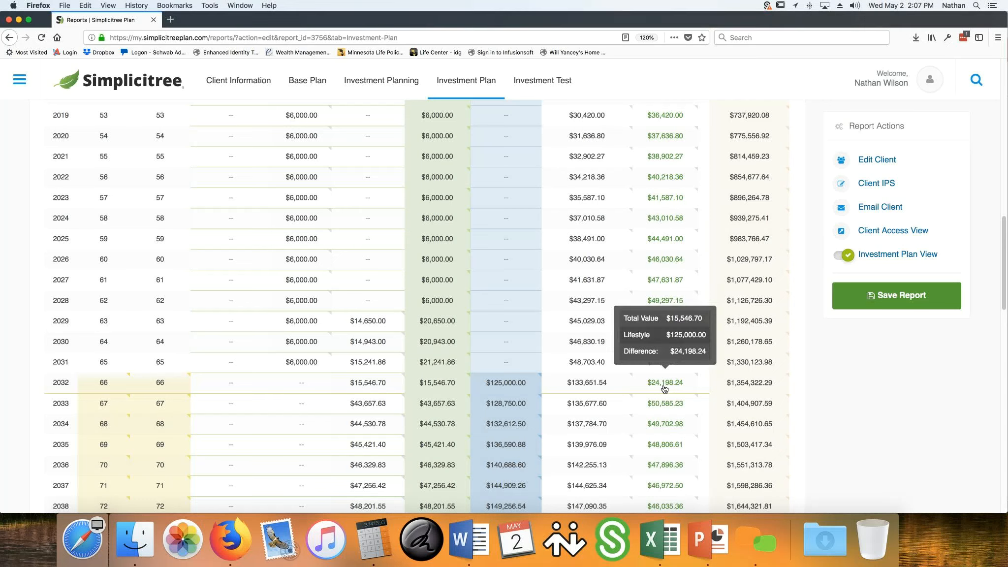
{"action": "mouse_move", "coordinate": [753, 387]}
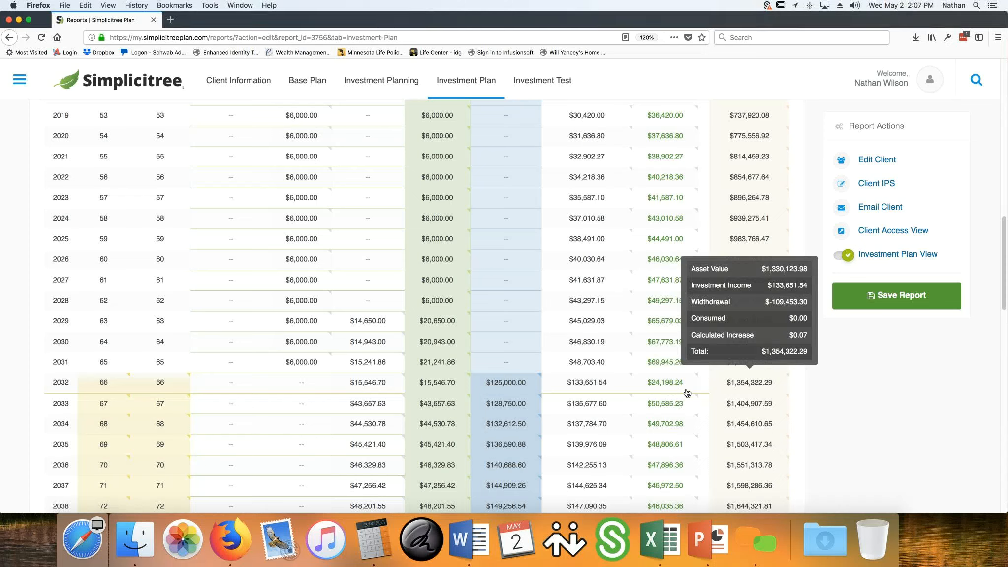
{"action": "scroll", "coordinate": [893, 432], "scroll_direction": "down", "scroll_amount": 15}
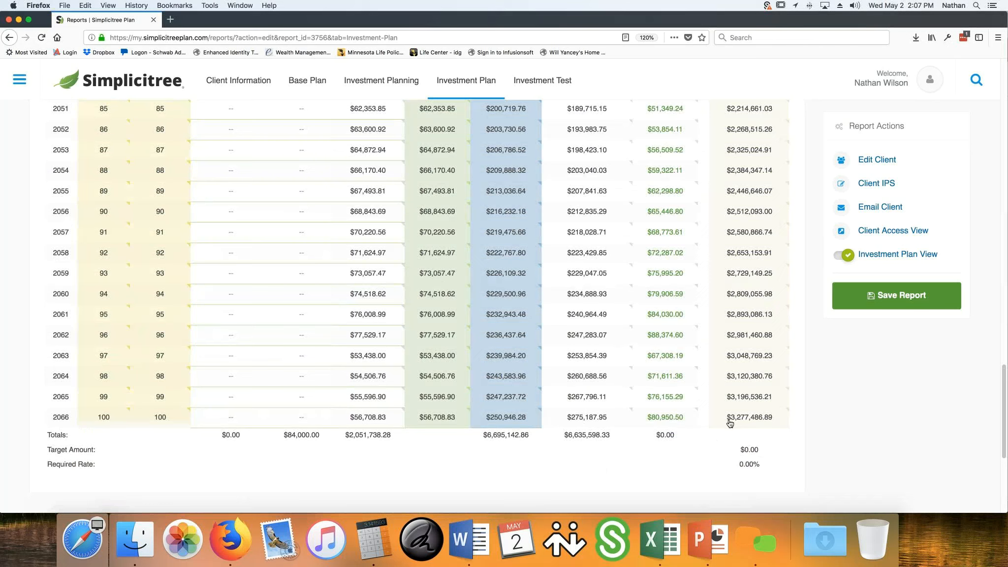
Check the 2018 investment income breakdown in the retirement projection and return to the plan's investable assets
{"action": "scroll", "coordinate": [821, 428], "scroll_direction": "up", "scroll_amount": 20}
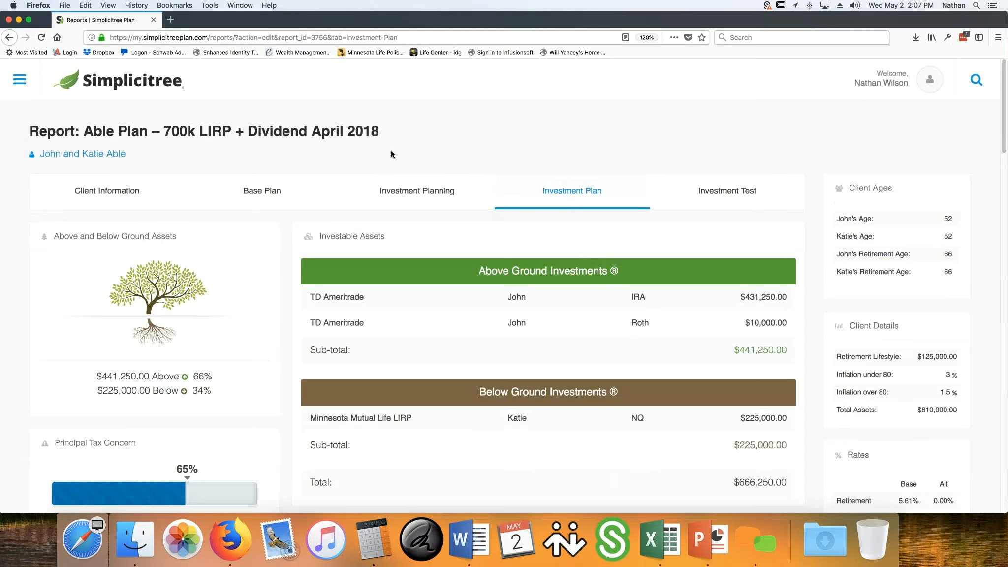
{"action": "scroll", "coordinate": [391, 154], "scroll_direction": "down", "scroll_amount": 5}
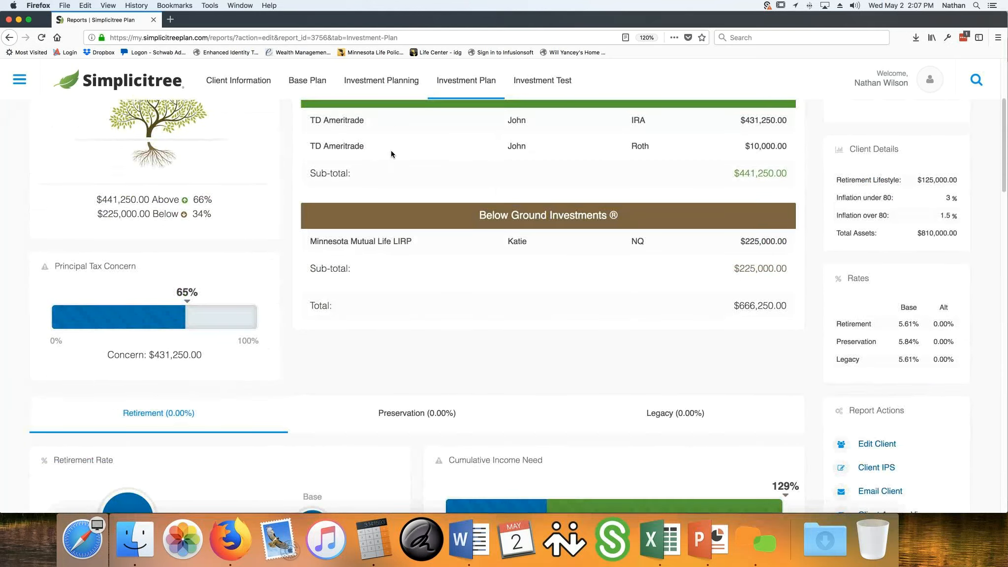
{"action": "scroll", "coordinate": [390, 151], "scroll_direction": "down", "scroll_amount": 4}
{"action": "scroll", "coordinate": [391, 151], "scroll_direction": "down", "scroll_amount": 3}
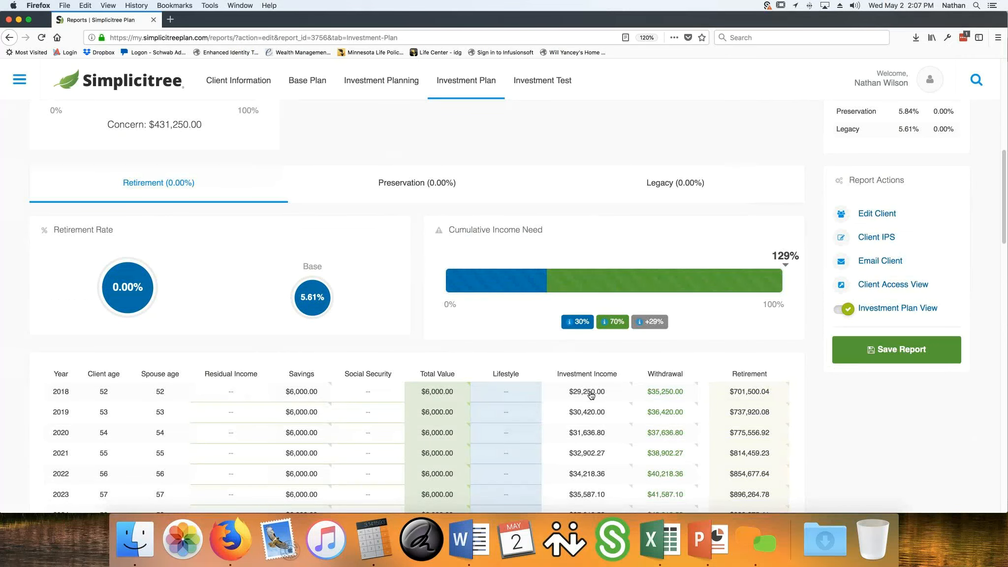
{"action": "mouse_move", "coordinate": [590, 395]}
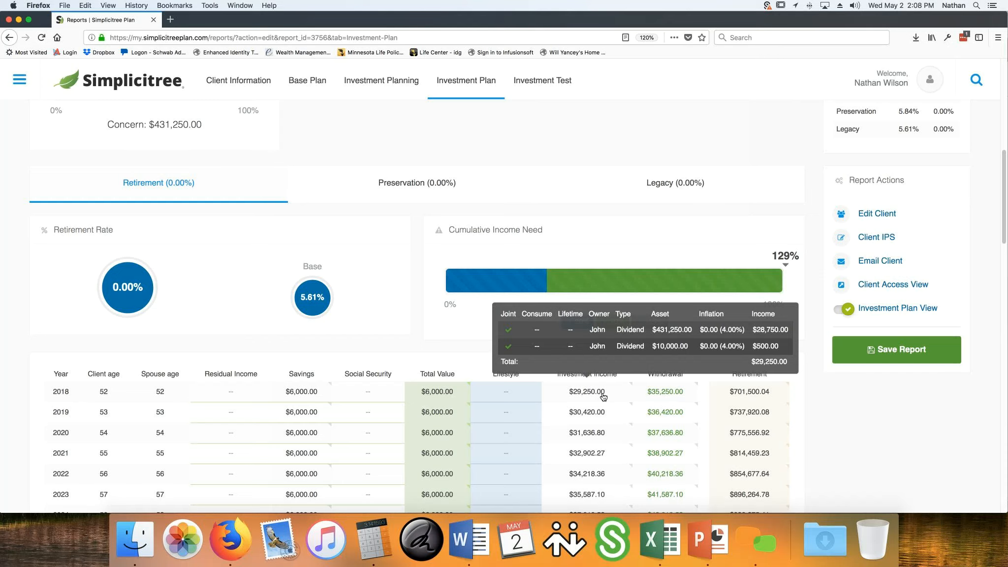
{"action": "scroll", "coordinate": [576, 359], "scroll_direction": "up", "scroll_amount": 10}
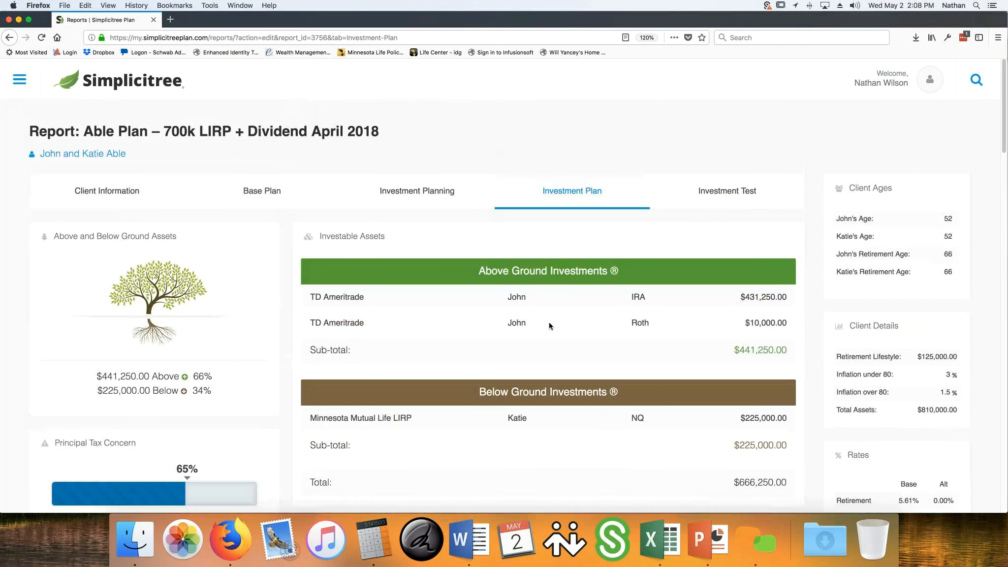